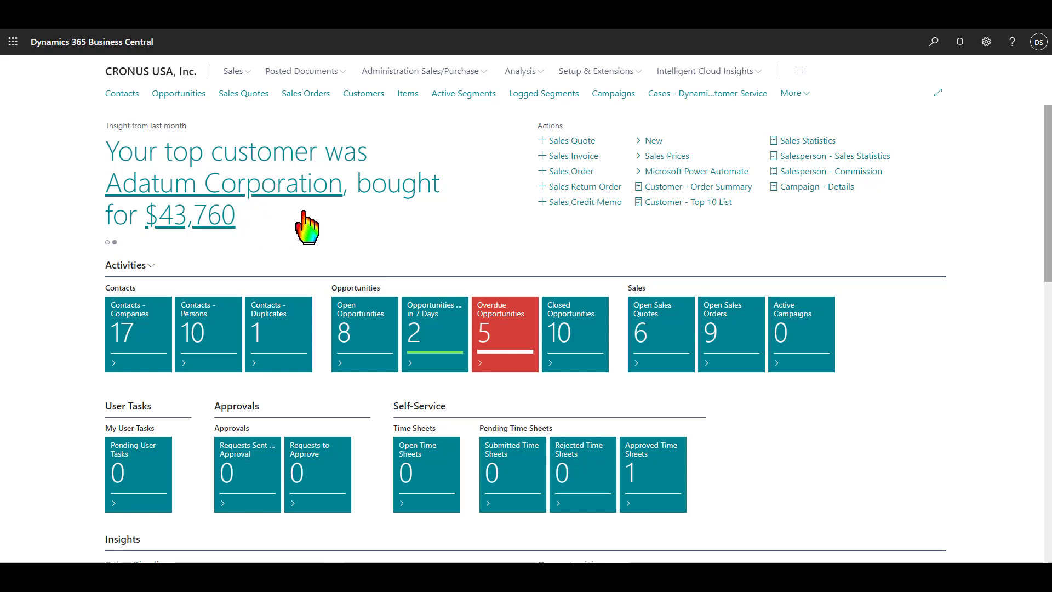
- Scroll the Role Center until the Activities tiles (17 companies, 8 open opportunities) sit near the top
{"action": "left_click", "coordinate": [107, 242]}
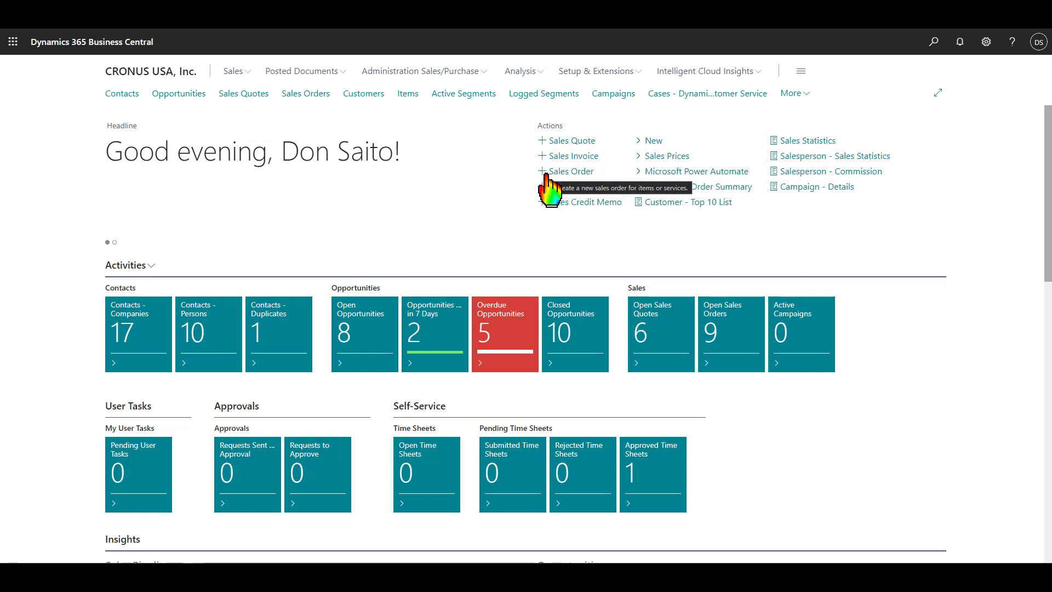
{"action": "scroll", "coordinate": [240, 232], "scroll_direction": "down", "scroll_amount": 2}
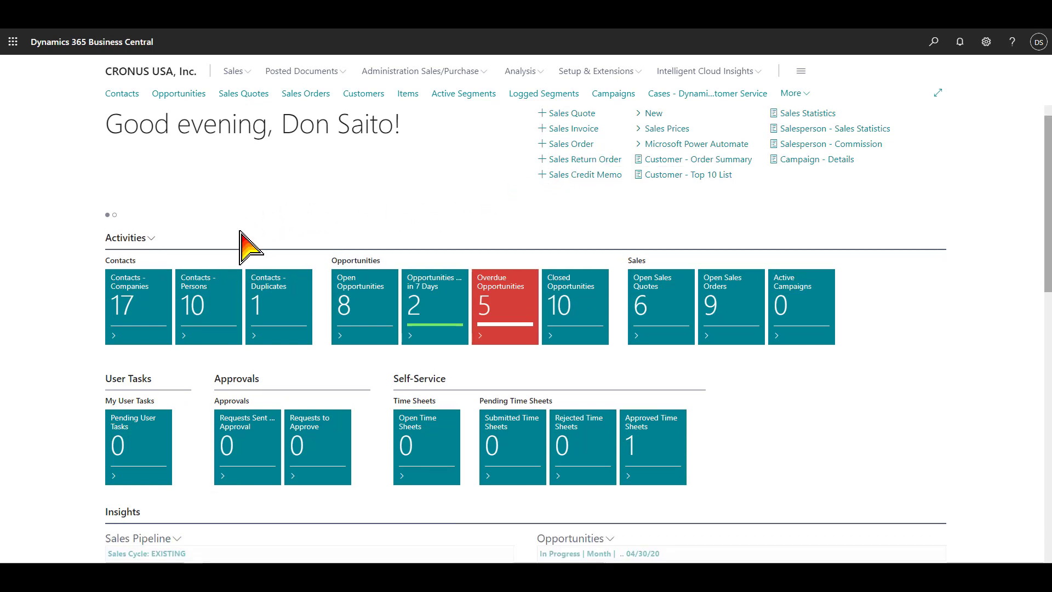
{"action": "scroll", "coordinate": [241, 233], "scroll_direction": "down", "scroll_amount": 3}
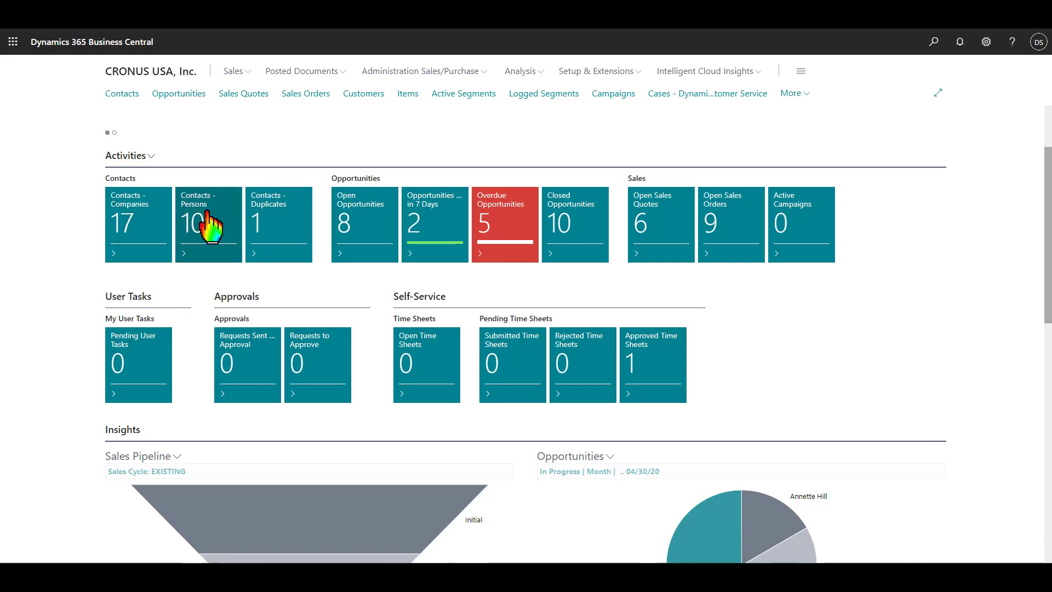
{"action": "left_click", "coordinate": [130, 221]}
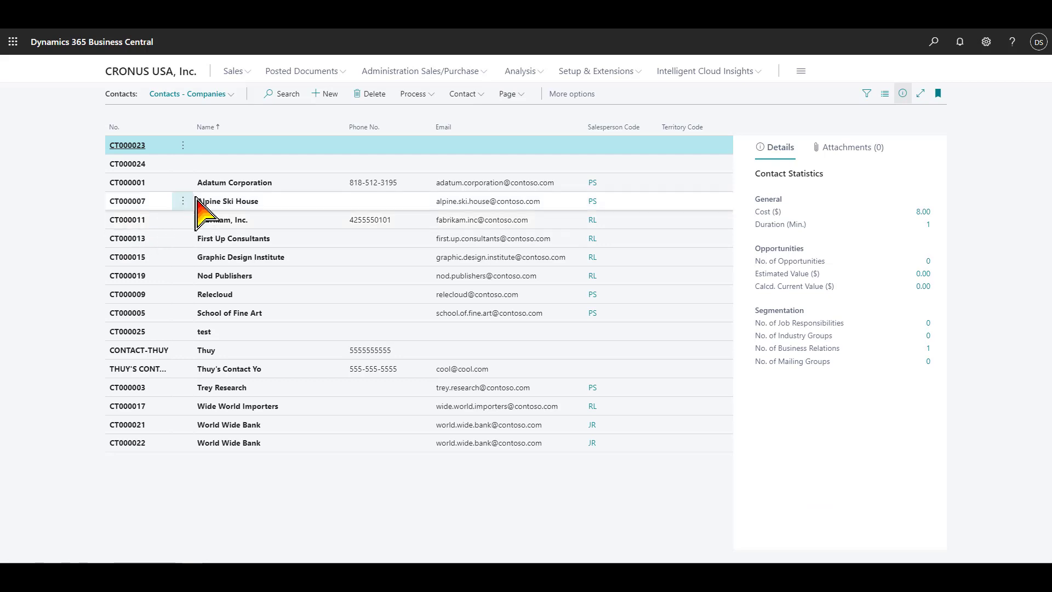
{"action": "left_click", "coordinate": [138, 185]}
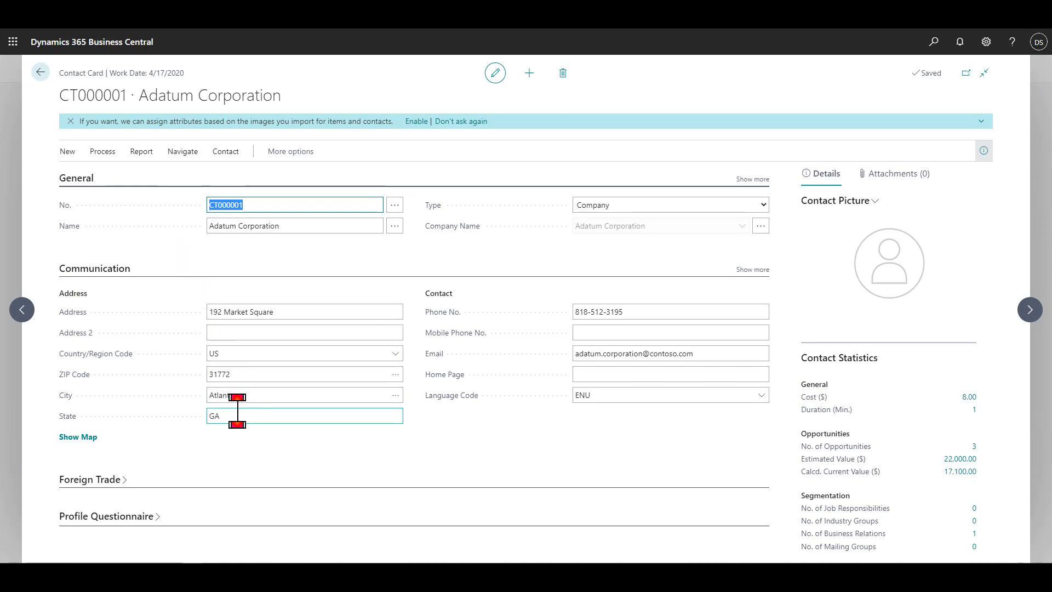
{"action": "left_click", "coordinate": [40, 72]}
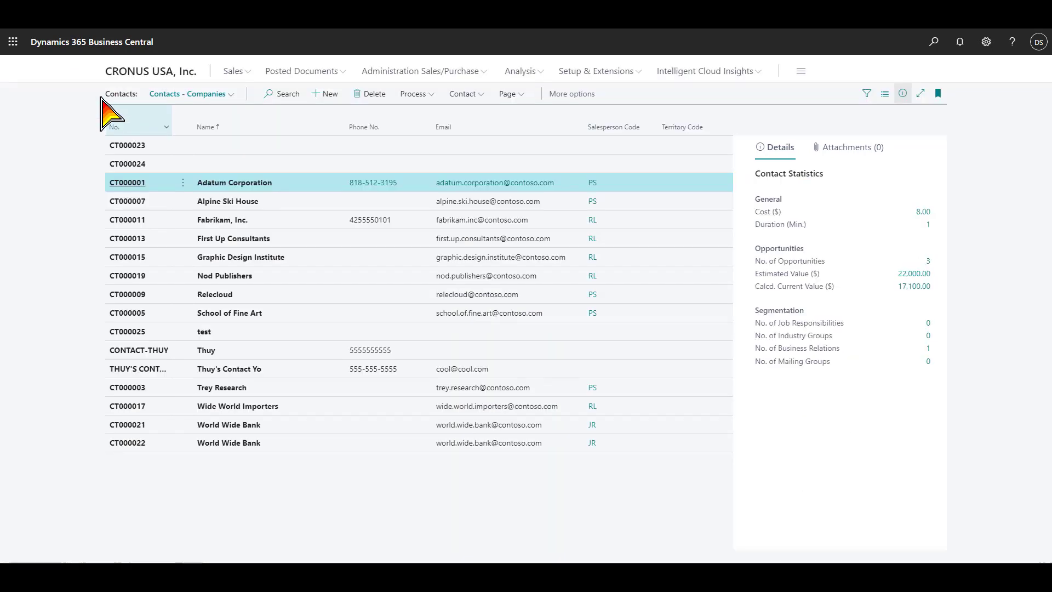
{"action": "left_click", "coordinate": [41, 41]}
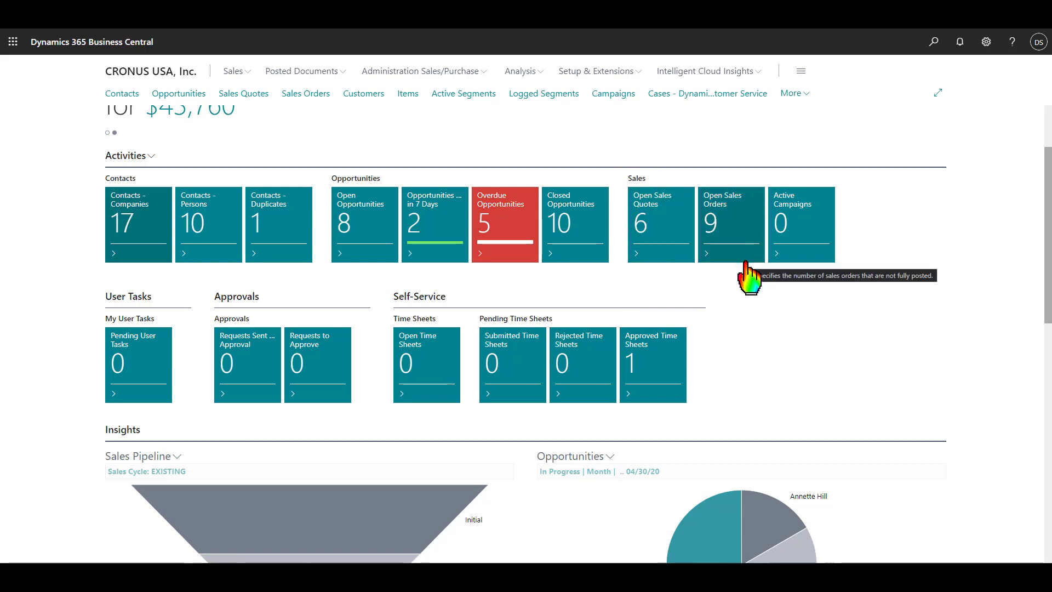
{"action": "left_click", "coordinate": [722, 235]}
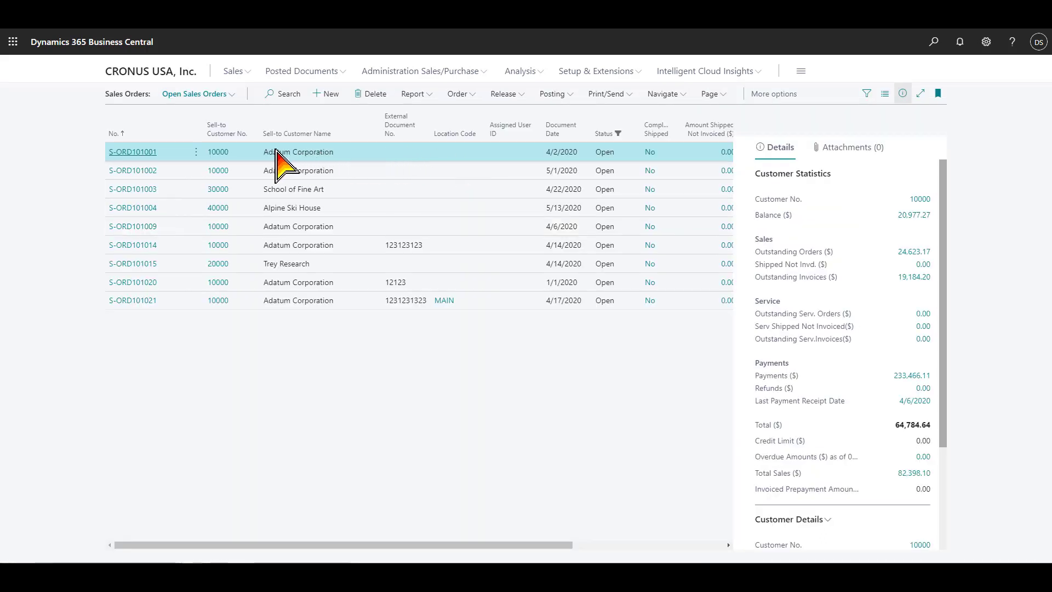
{"action": "left_click", "coordinate": [144, 153]}
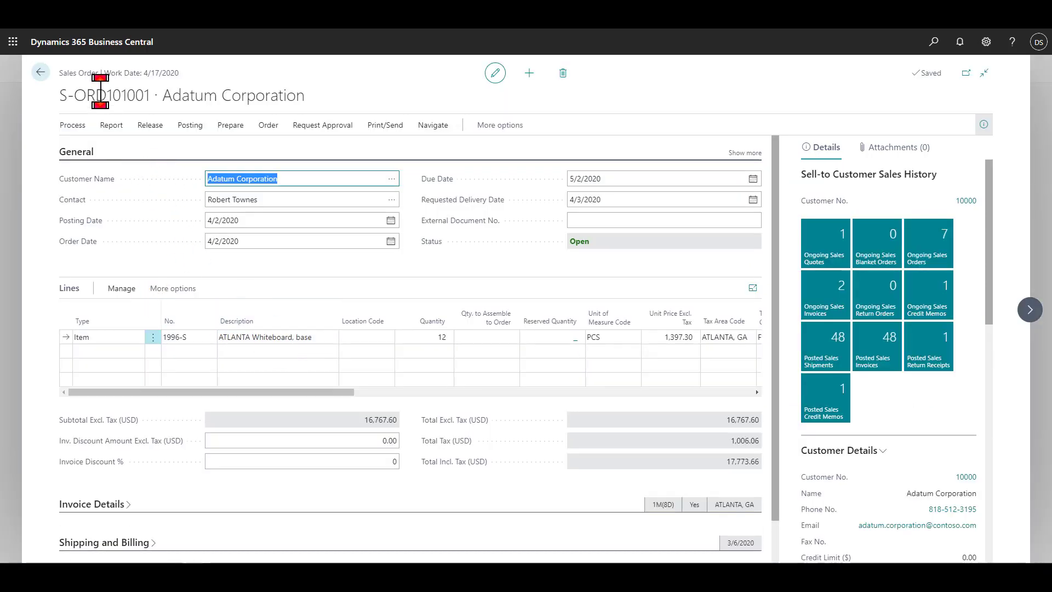
{"action": "left_click", "coordinate": [40, 71]}
{"action": "left_click", "coordinate": [39, 69]}
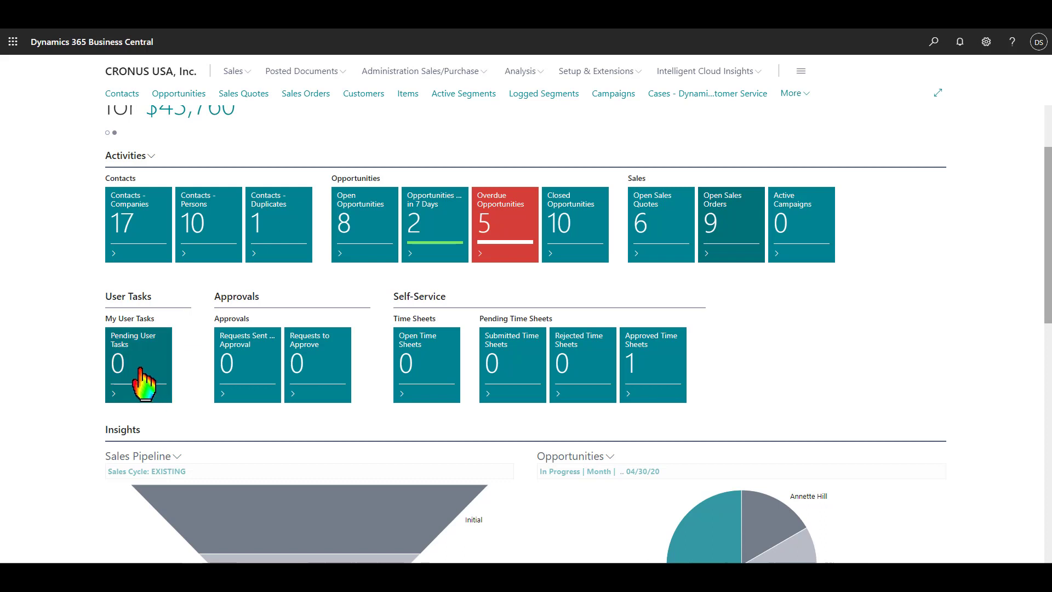
- Scroll down to the Insights sales pipeline funnel and in-progress opportunities chart
{"action": "mouse_move", "coordinate": [112, 365]}
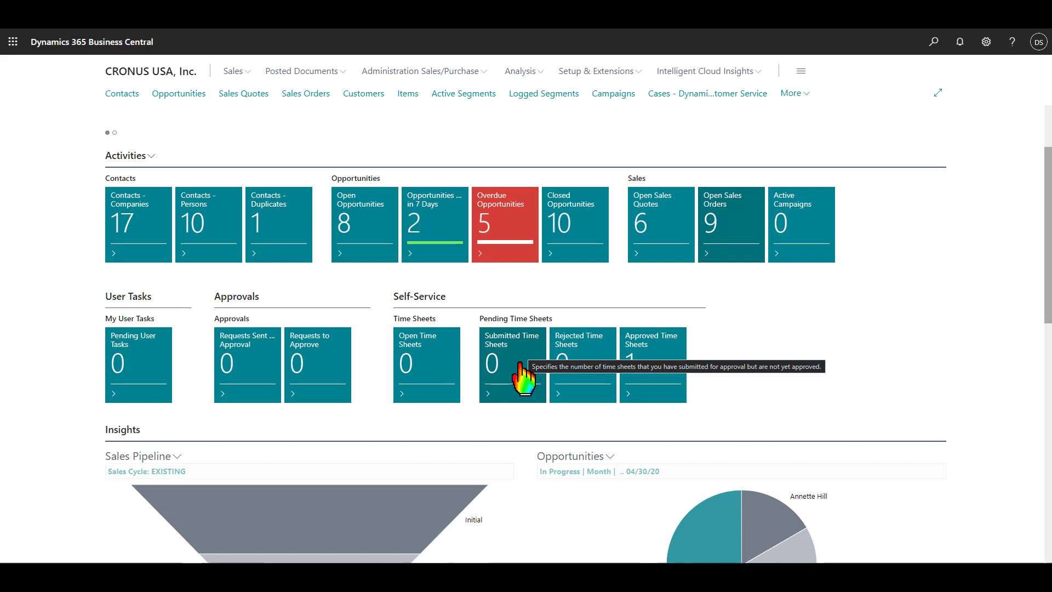
{"action": "scroll", "coordinate": [176, 251], "scroll_direction": "down", "scroll_amount": 4}
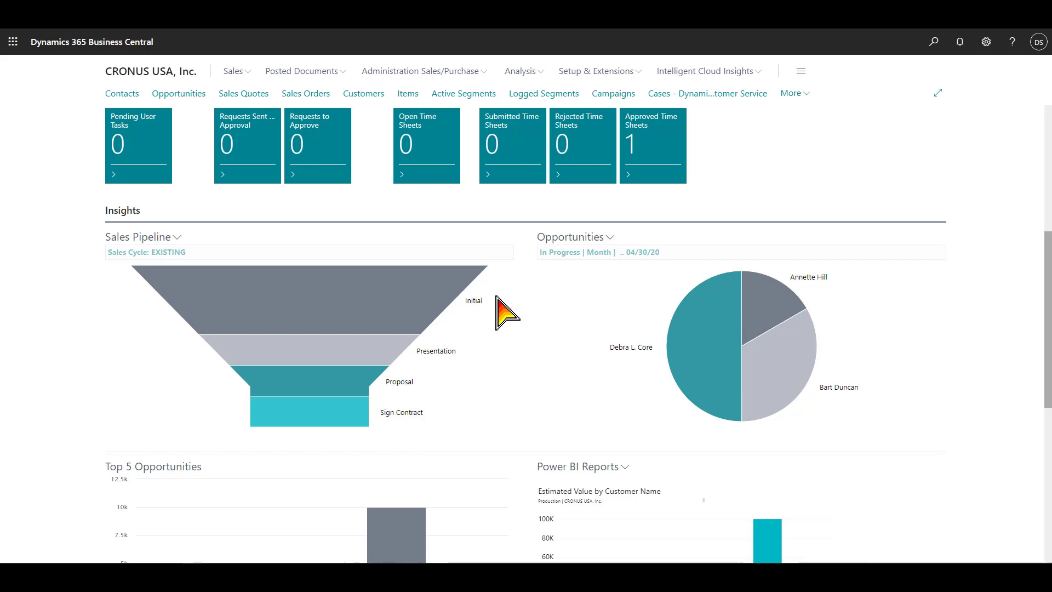
{"action": "mouse_move", "coordinate": [328, 291]}
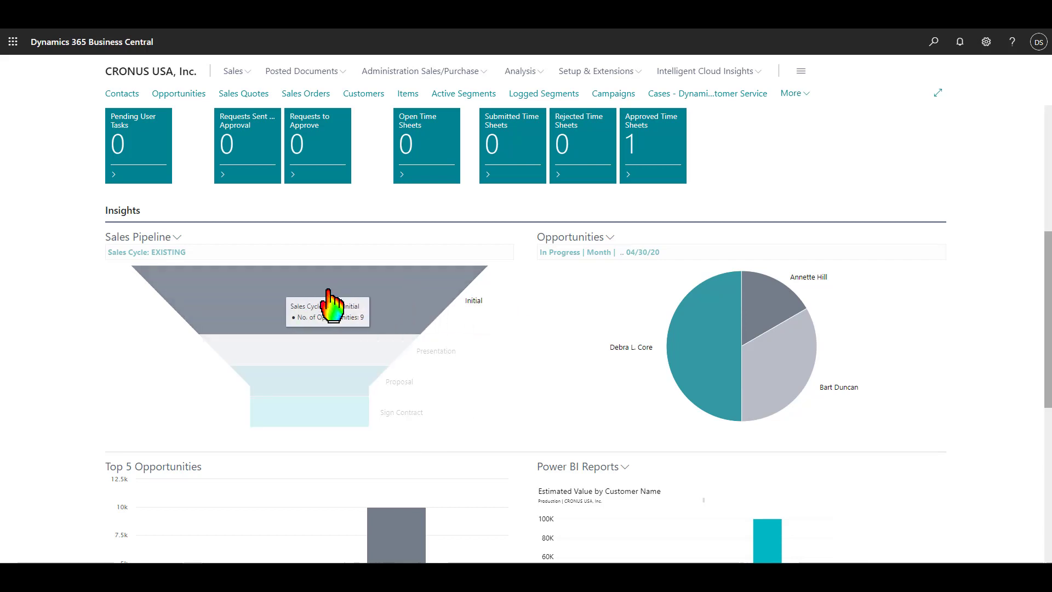
{"action": "mouse_move", "coordinate": [306, 355]}
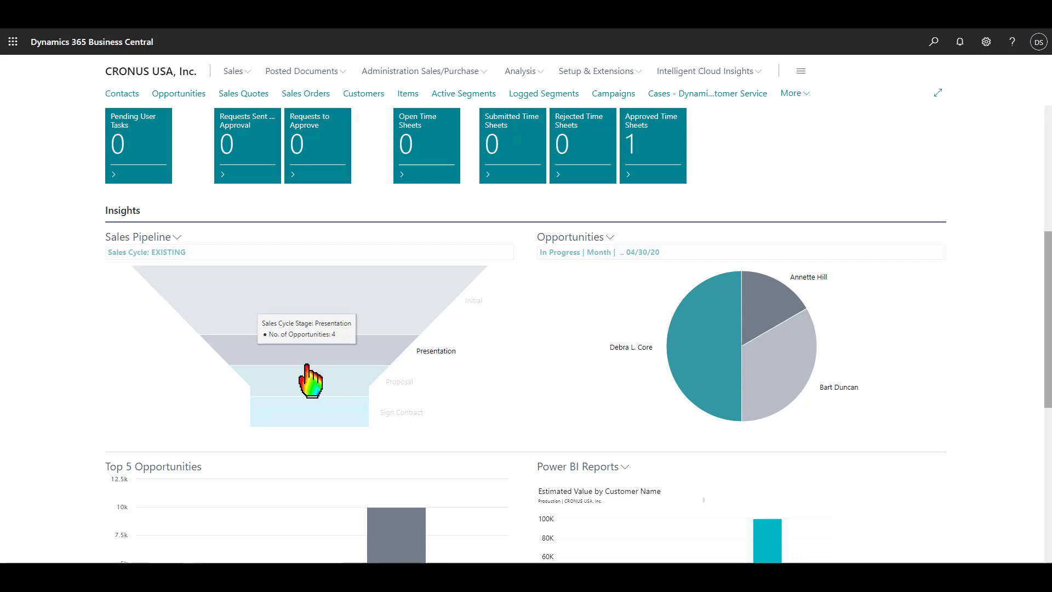
{"action": "mouse_move", "coordinate": [307, 384]}
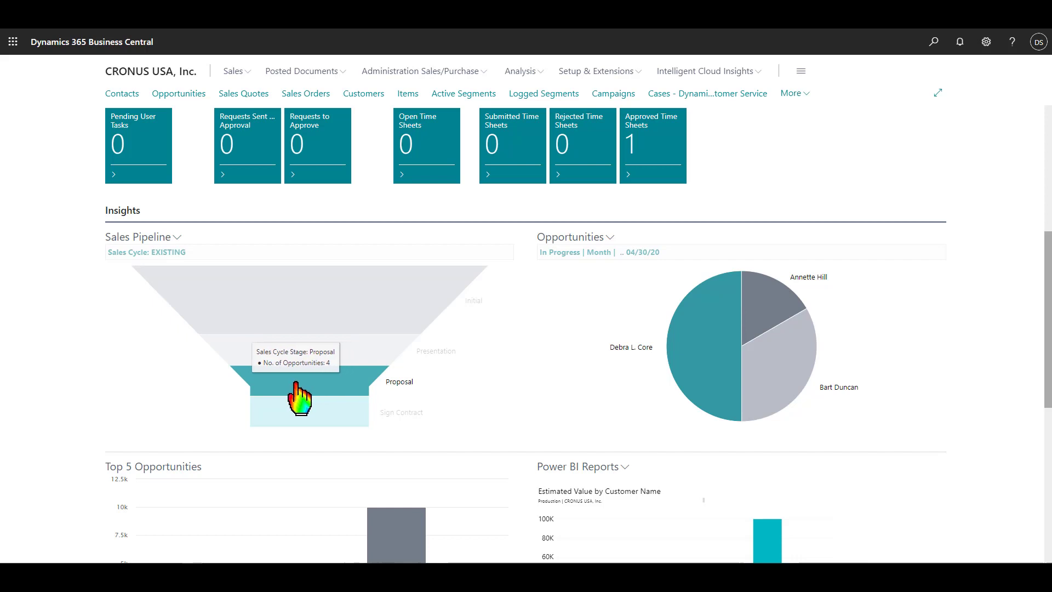
{"action": "left_click", "coordinate": [296, 383]}
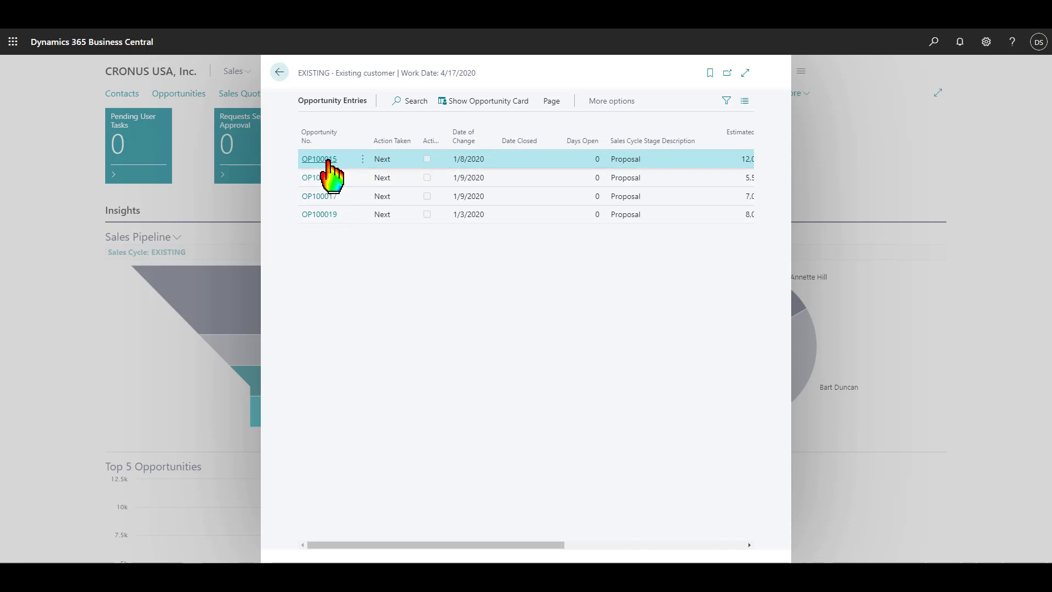
{"action": "mouse_move", "coordinate": [328, 162]}
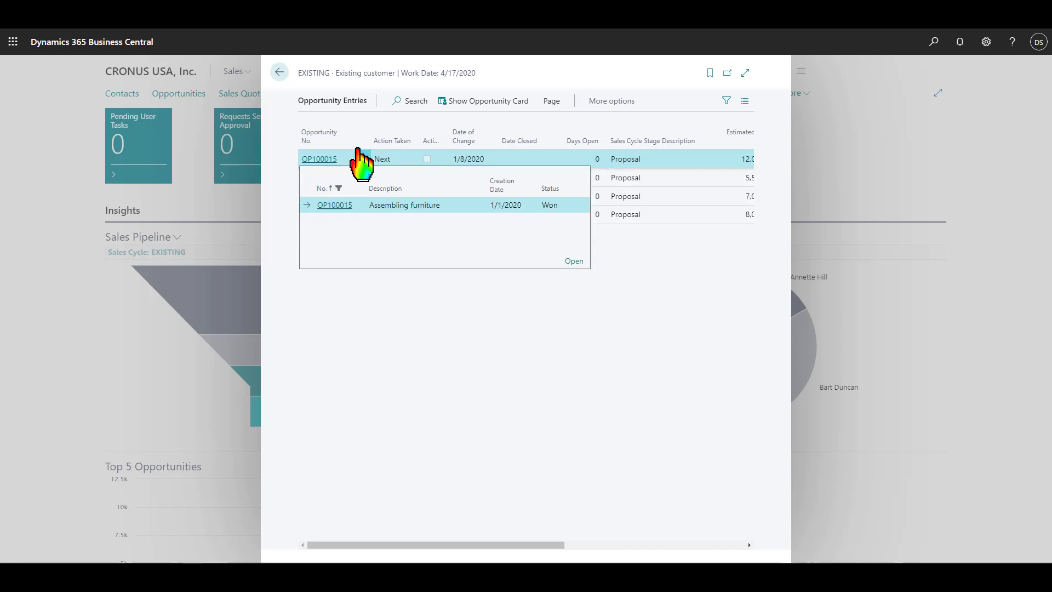
{"action": "left_click", "coordinate": [279, 71]}
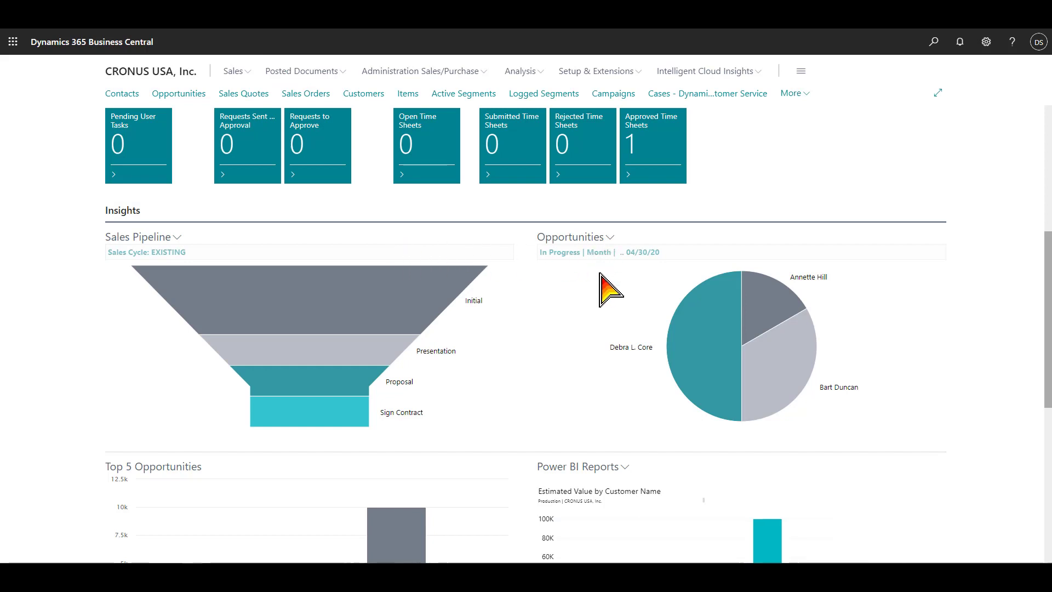
{"action": "mouse_move", "coordinate": [624, 353]}
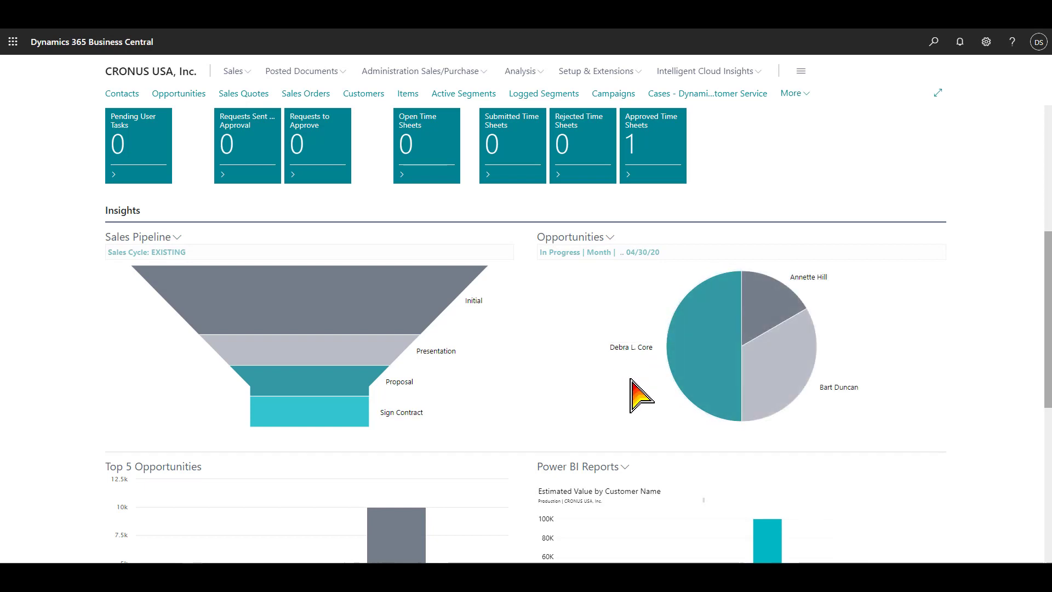
{"action": "mouse_move", "coordinate": [699, 350]}
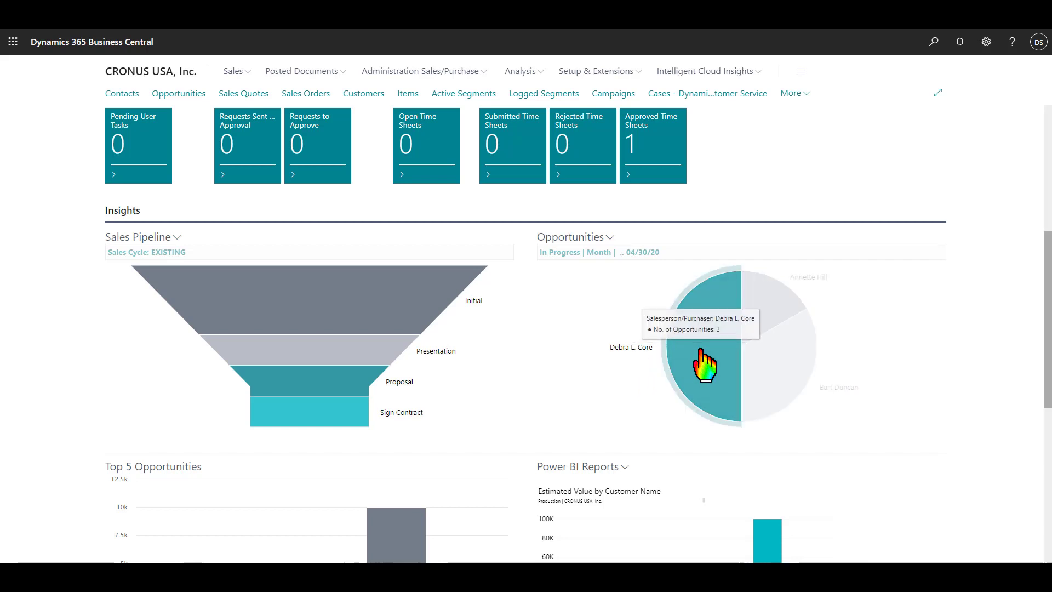
{"action": "mouse_move", "coordinate": [751, 286]}
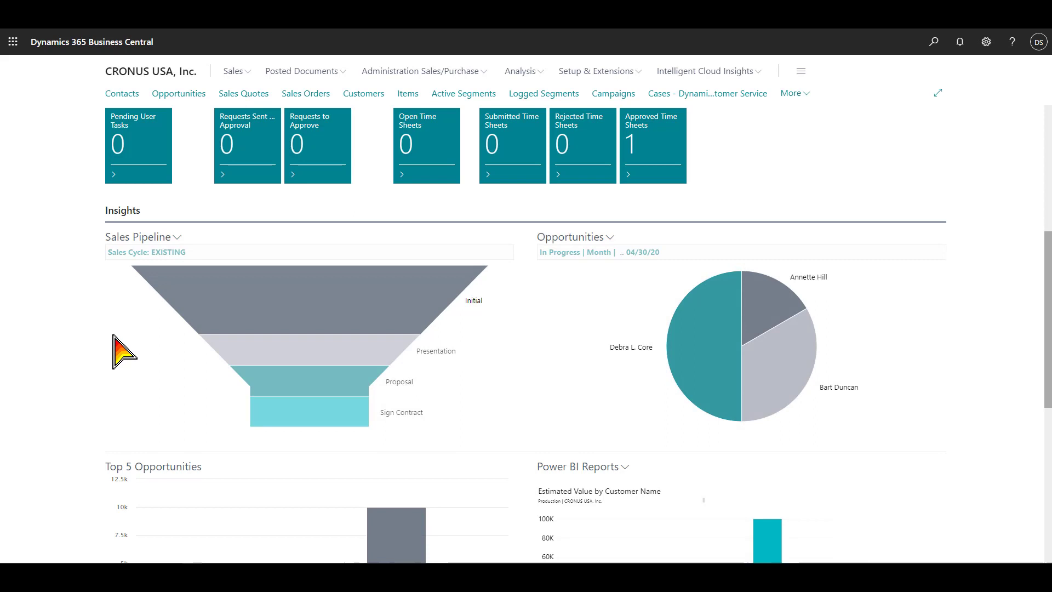
{"action": "scroll", "coordinate": [115, 345], "scroll_direction": "down", "scroll_amount": 4}
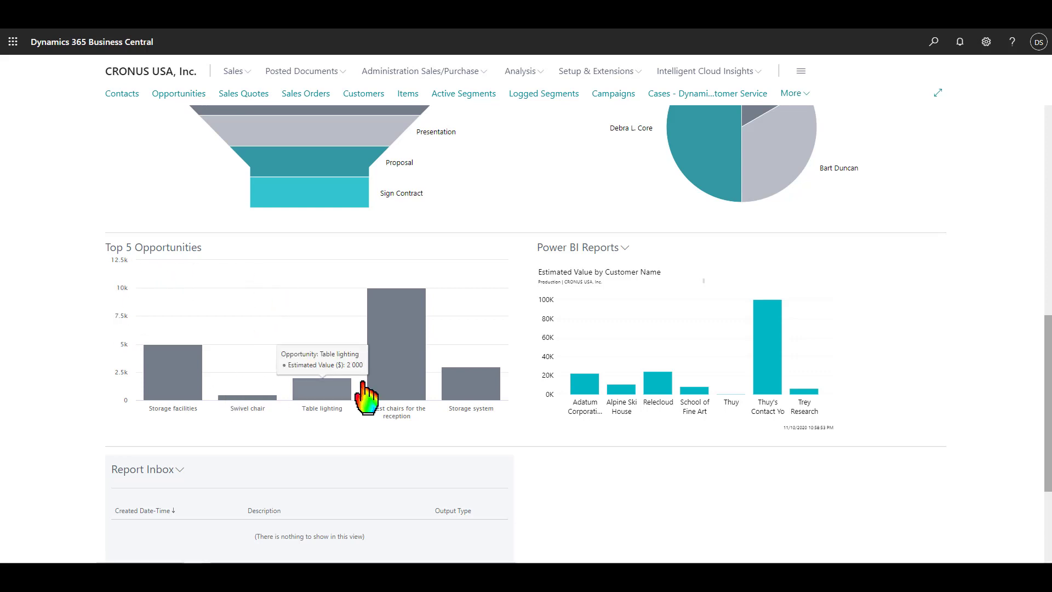
{"action": "mouse_move", "coordinate": [445, 385]}
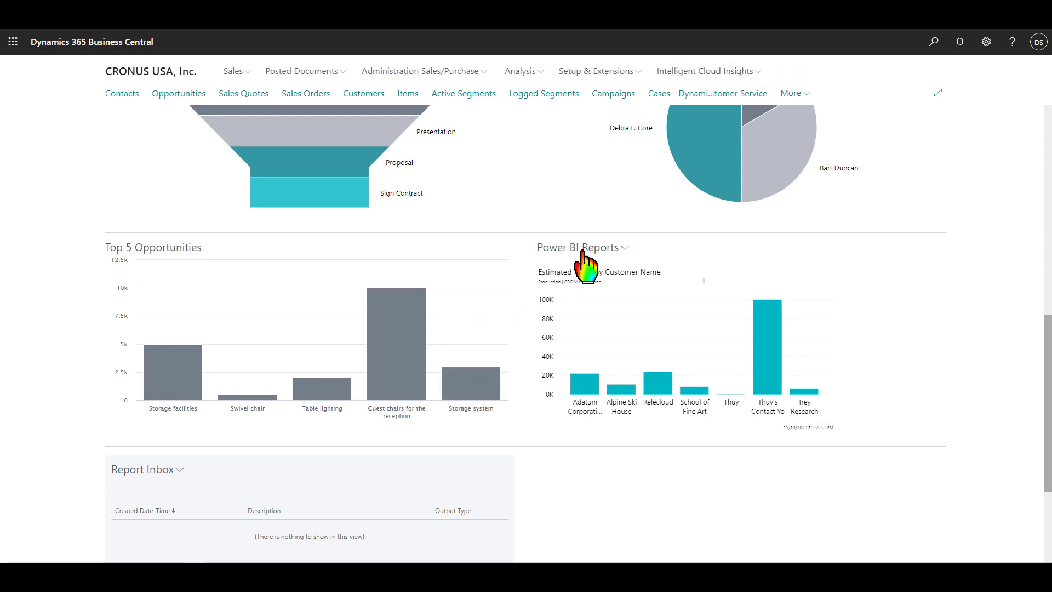
{"action": "mouse_move", "coordinate": [603, 258]}
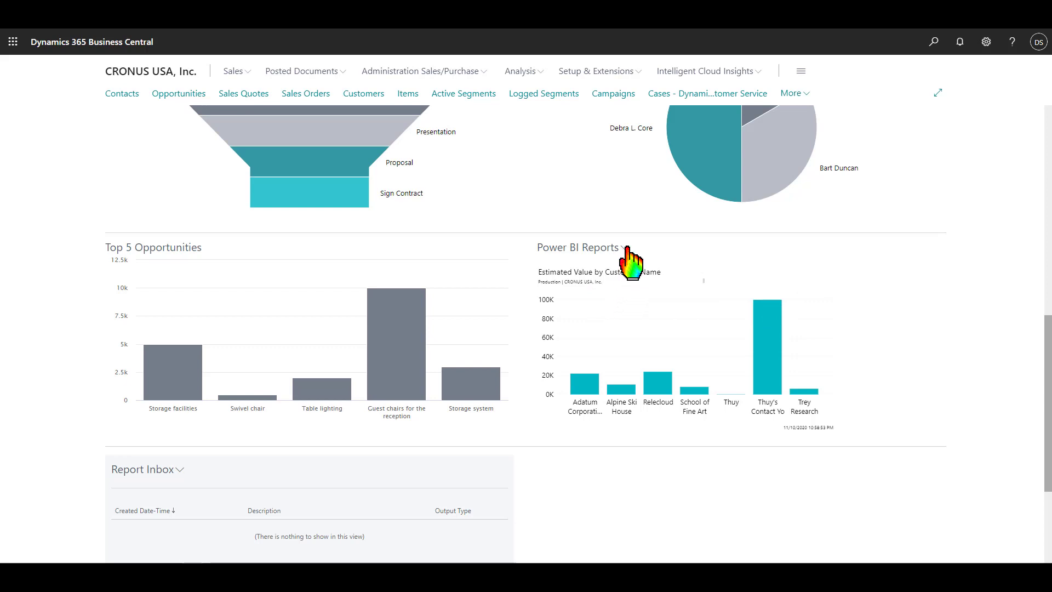
{"action": "scroll", "coordinate": [624, 265], "scroll_direction": "down", "scroll_amount": 3}
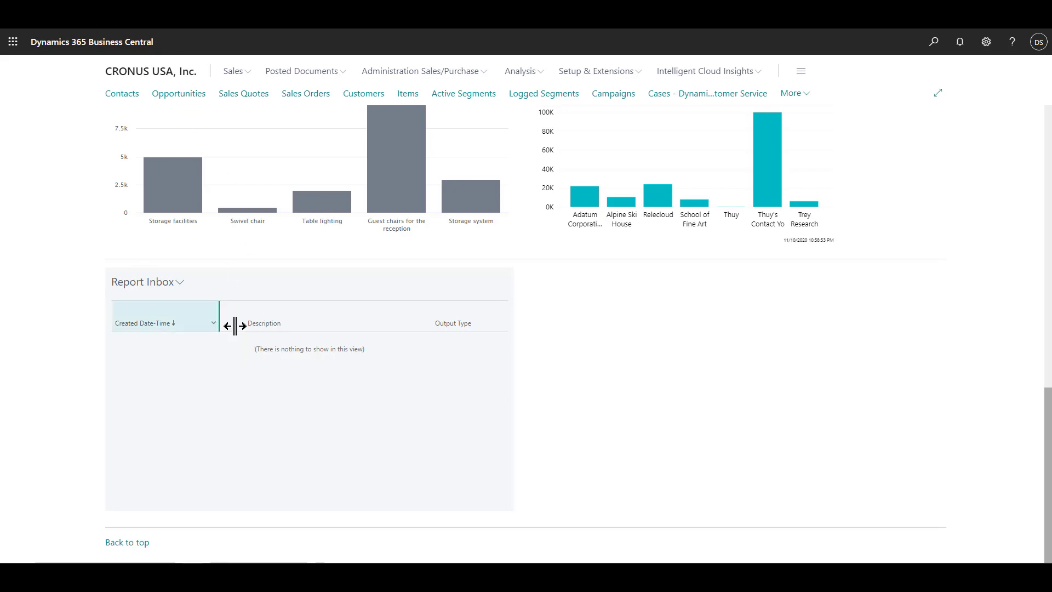
{"action": "scroll", "coordinate": [244, 326], "scroll_direction": "up", "scroll_amount": 7}
{"action": "scroll", "coordinate": [239, 328], "scroll_direction": "up", "scroll_amount": 5}
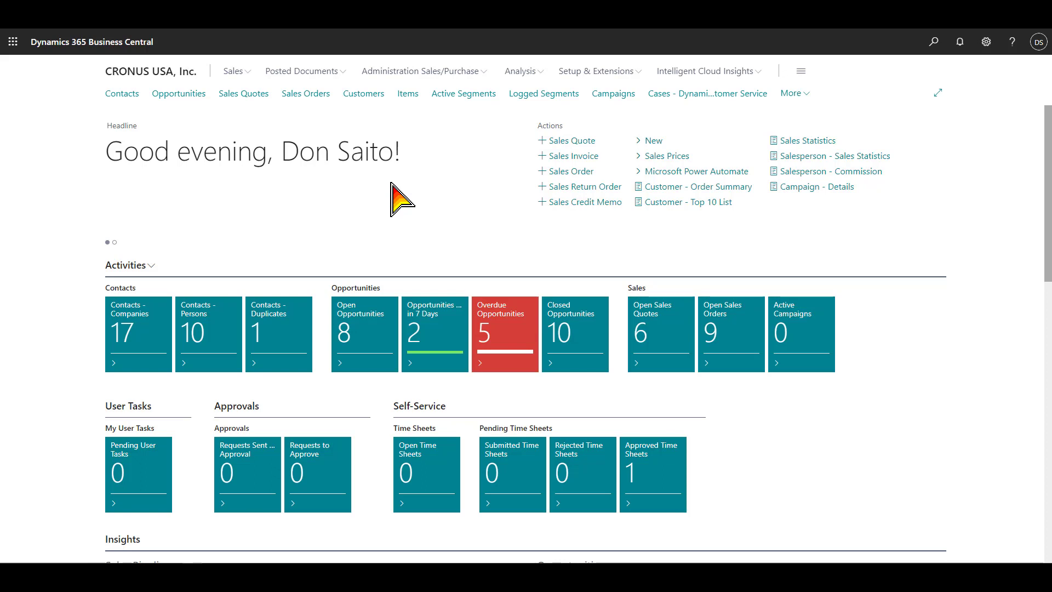
- Open the Adatum Corporation contact CT000001 and review all its general fields, including salesperson code
{"action": "left_click", "coordinate": [132, 98]}
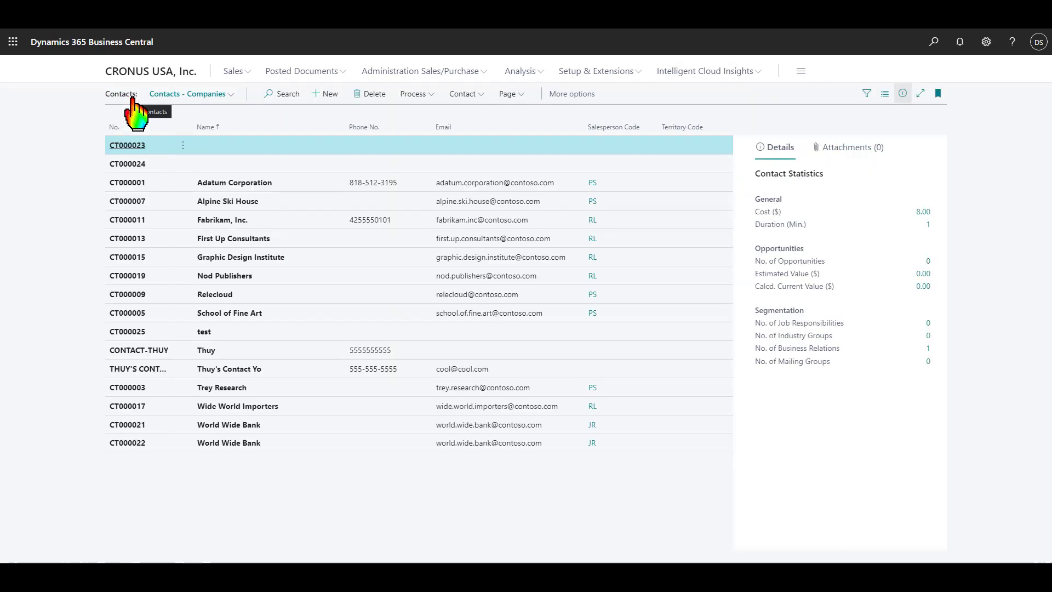
{"action": "left_click", "coordinate": [132, 184]}
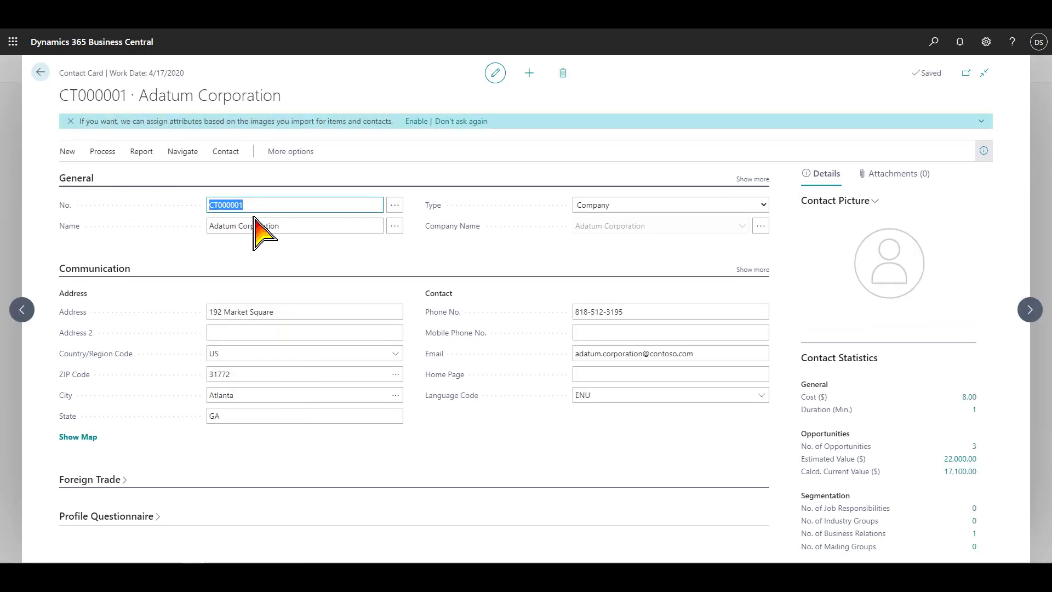
{"action": "left_click", "coordinate": [745, 179]}
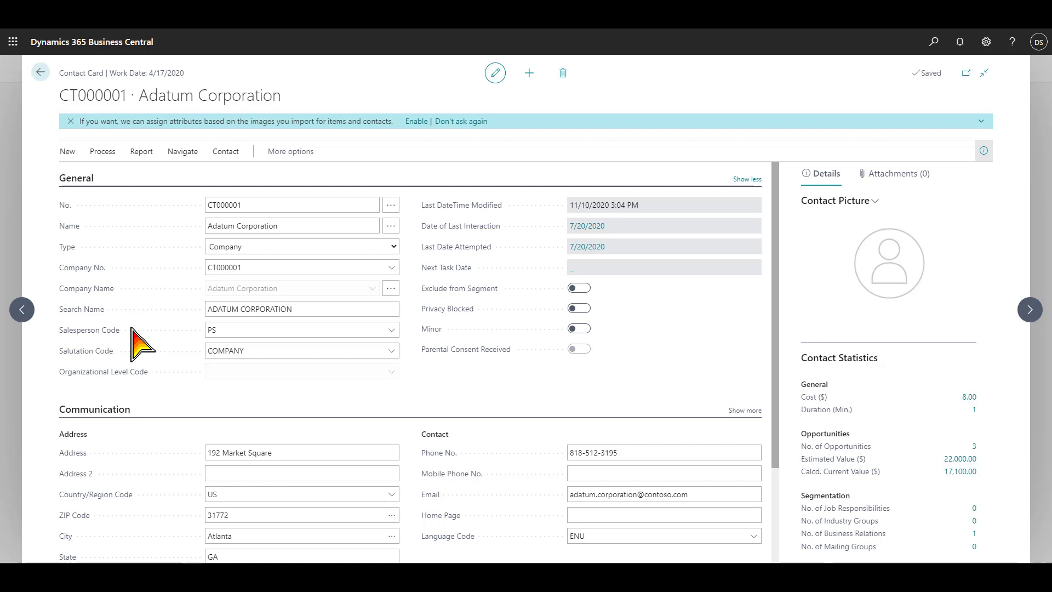
{"action": "left_click", "coordinate": [250, 329]}
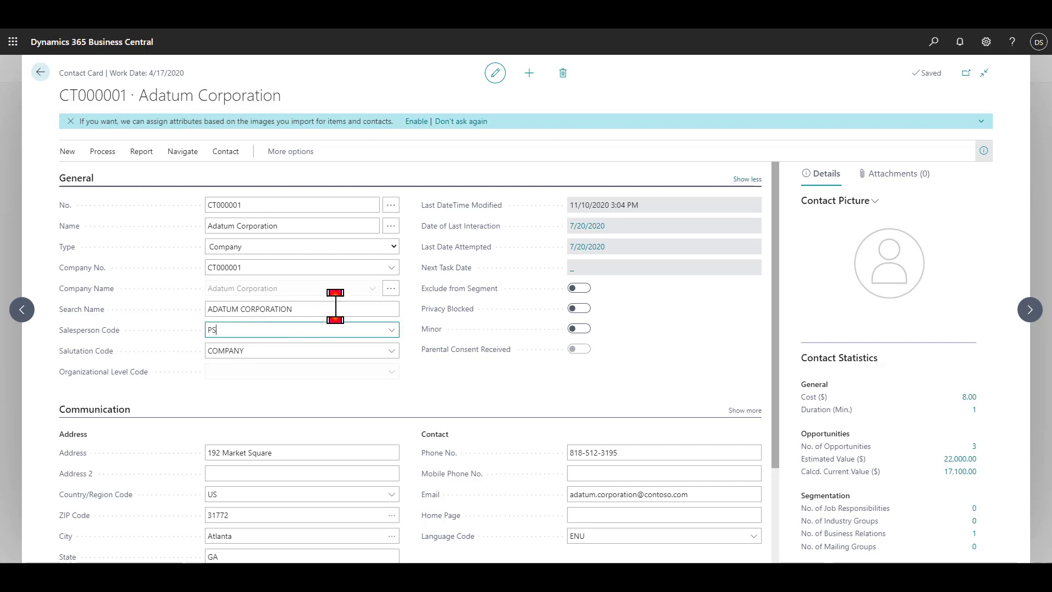
{"action": "scroll", "coordinate": [419, 266], "scroll_direction": "down", "scroll_amount": 1}
{"action": "scroll", "coordinate": [425, 277], "scroll_direction": "down", "scroll_amount": 1}
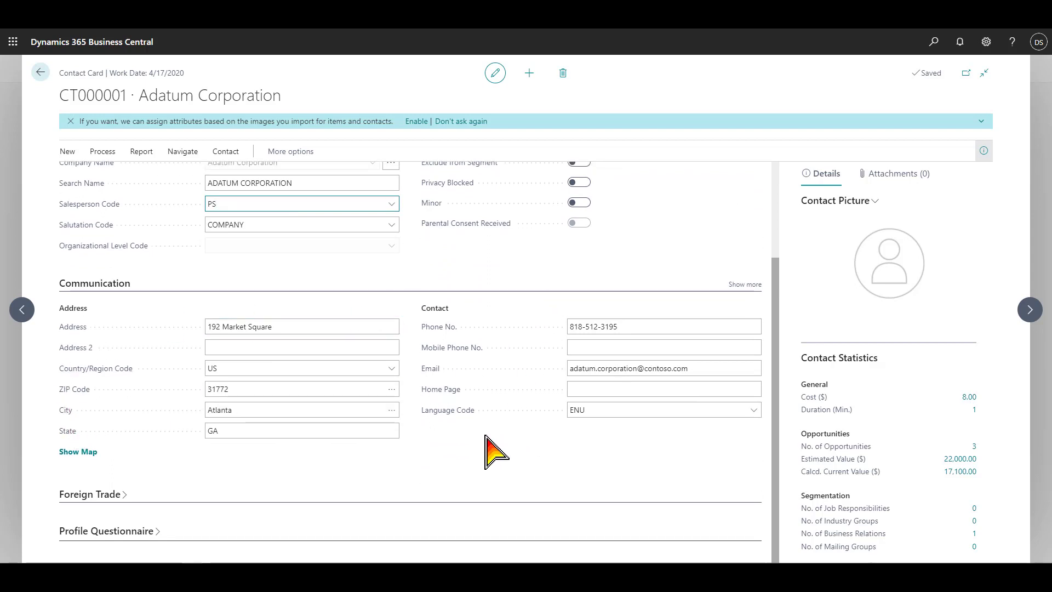
{"action": "scroll", "coordinate": [493, 450], "scroll_direction": "up", "scroll_amount": 2}
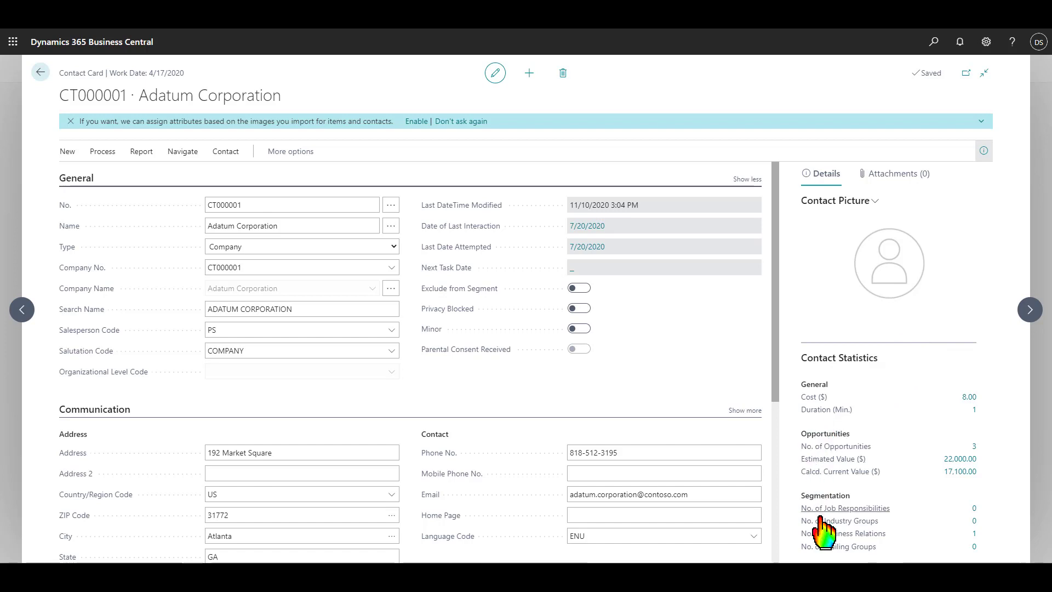
- Go back through the company contacts list to the Role Center home page
{"action": "mouse_move", "coordinate": [820, 521]}
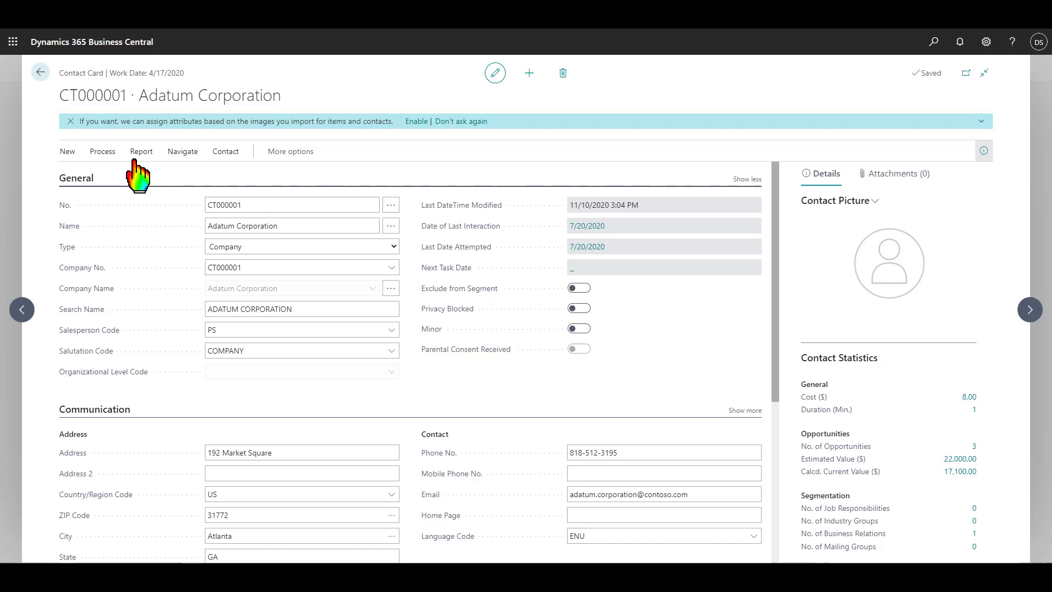
{"action": "left_click", "coordinate": [41, 73]}
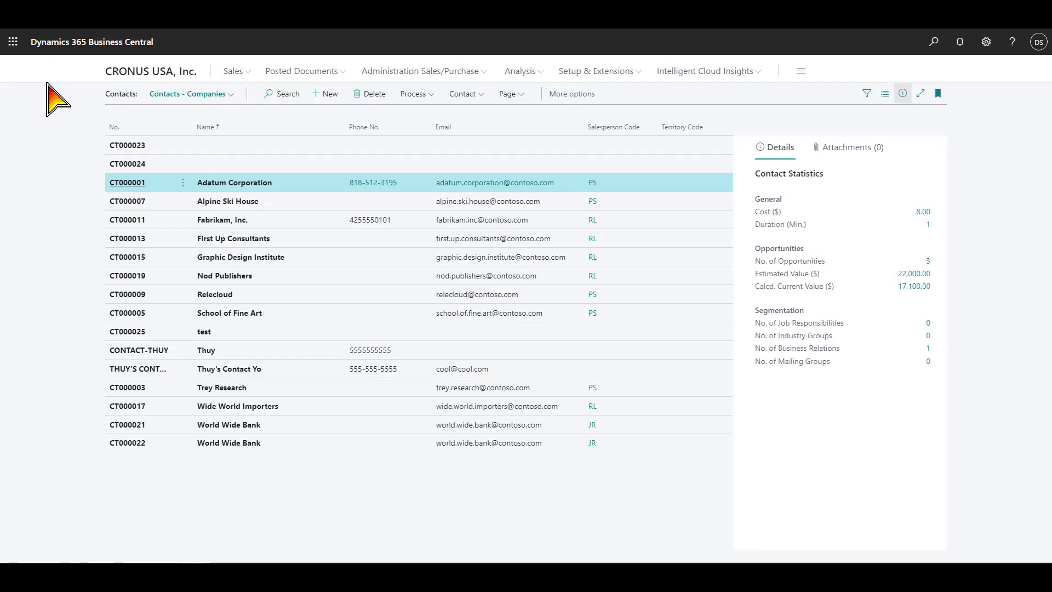
{"action": "left_click", "coordinate": [15, 30]}
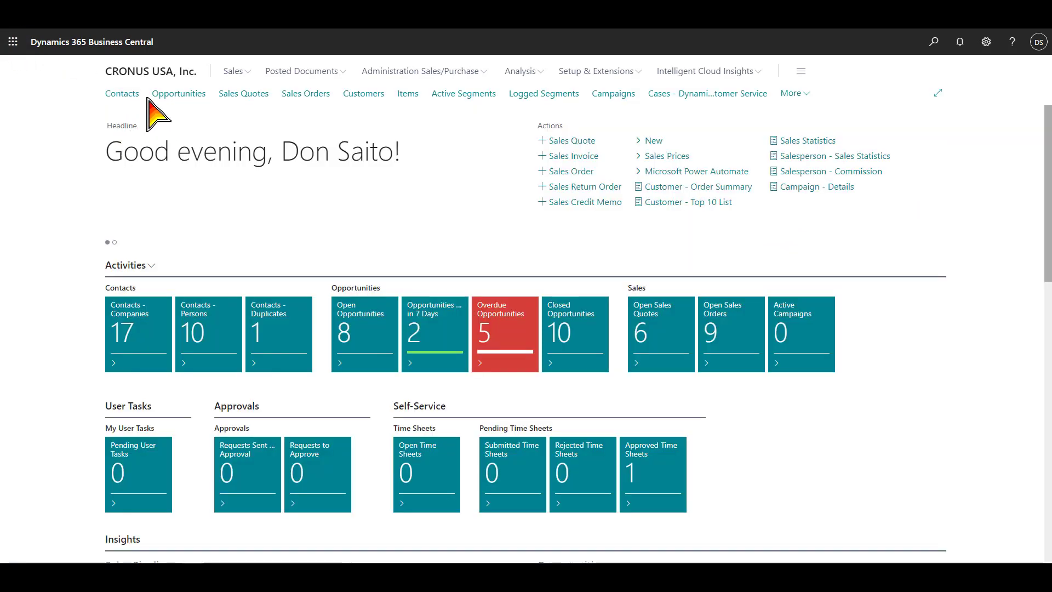
- Switch the contacts list to the persons view and open contact CT000002
{"action": "left_click", "coordinate": [124, 94]}
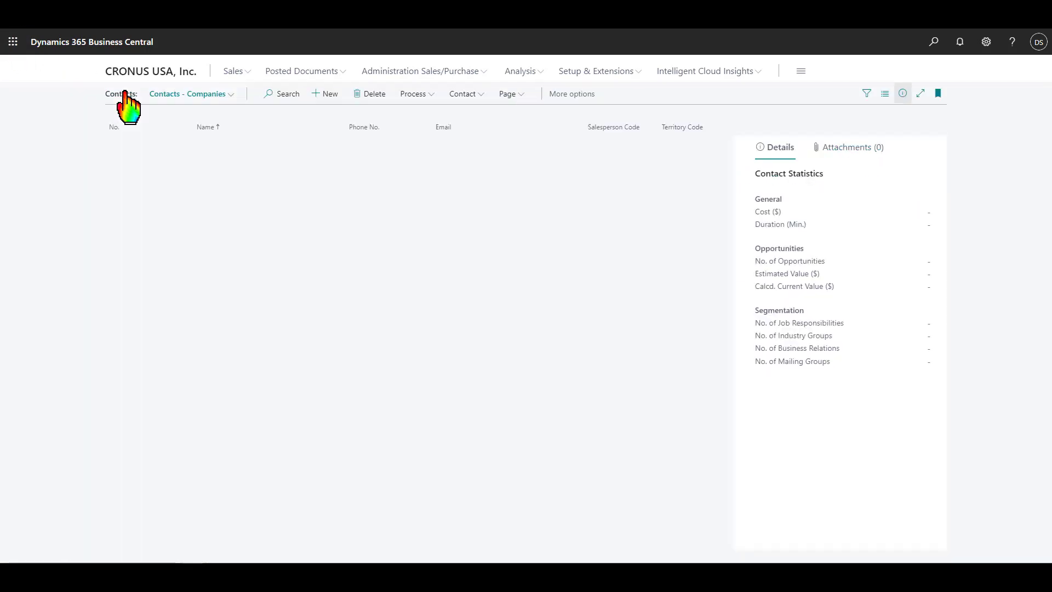
{"action": "left_click", "coordinate": [232, 97]}
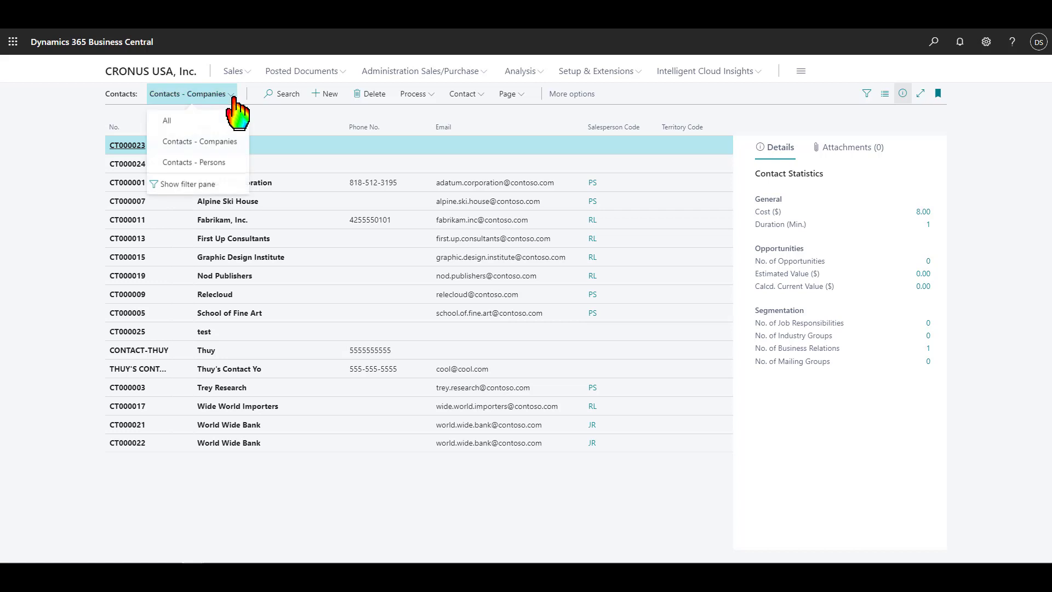
{"action": "left_click", "coordinate": [202, 163]}
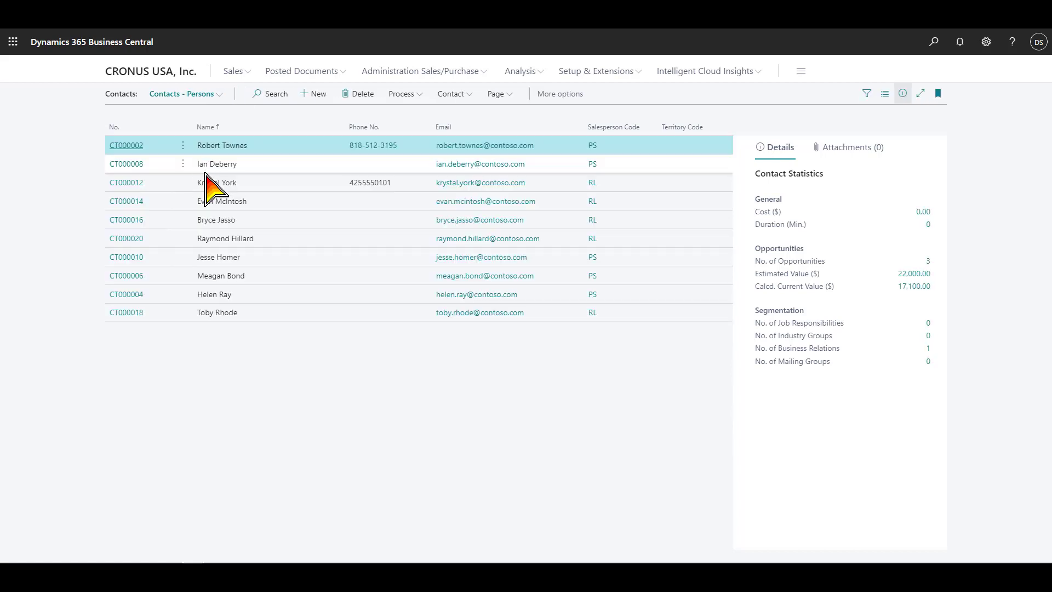
{"action": "left_click", "coordinate": [128, 146]}
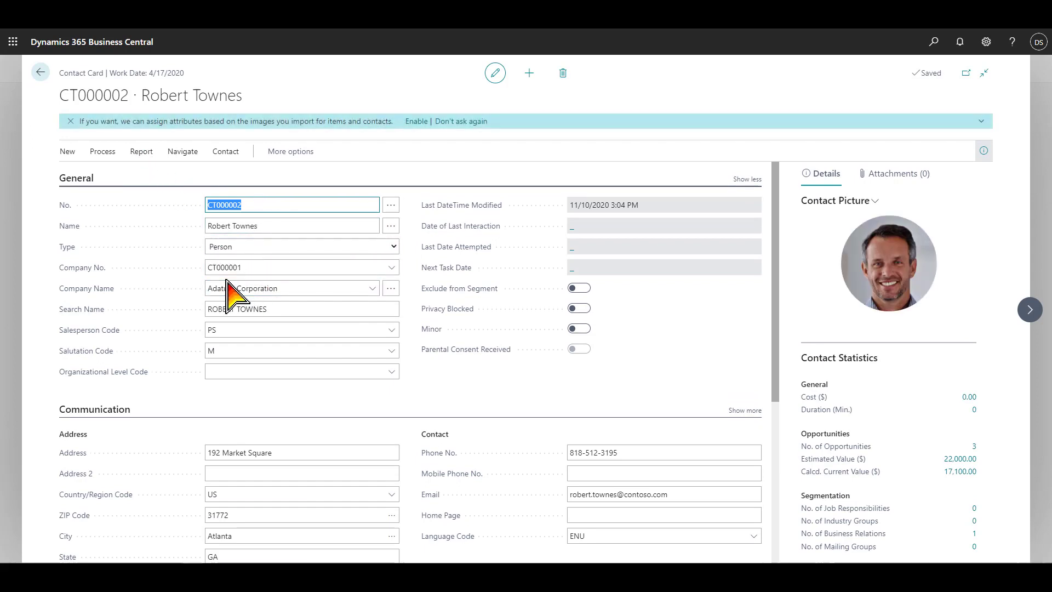
- Review the person card: company Adatum Corporation, type Person, salesperson code PS
{"action": "left_click", "coordinate": [330, 289]}
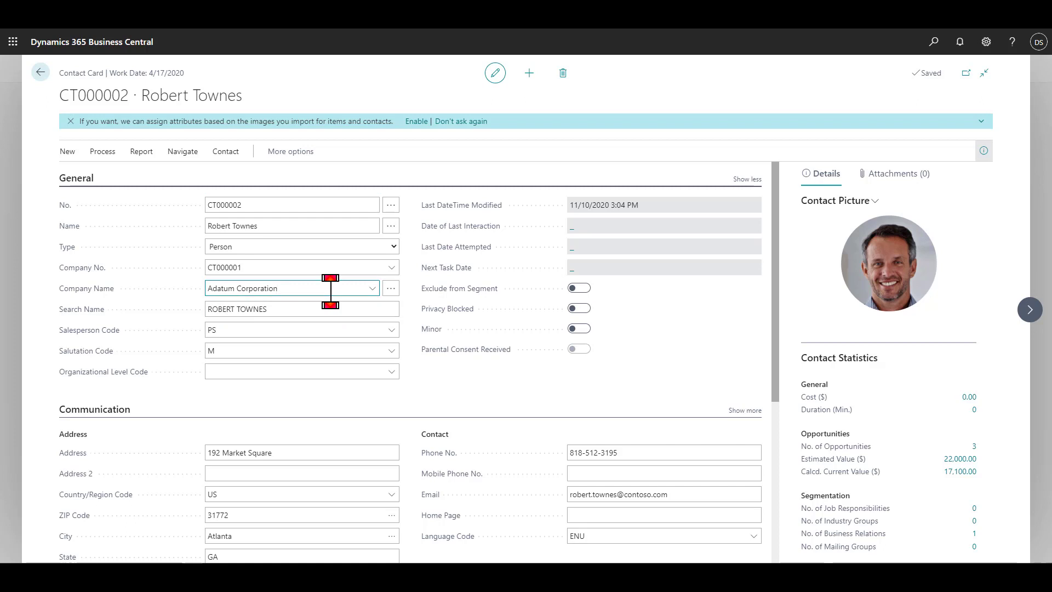
{"action": "left_click", "coordinate": [274, 248]}
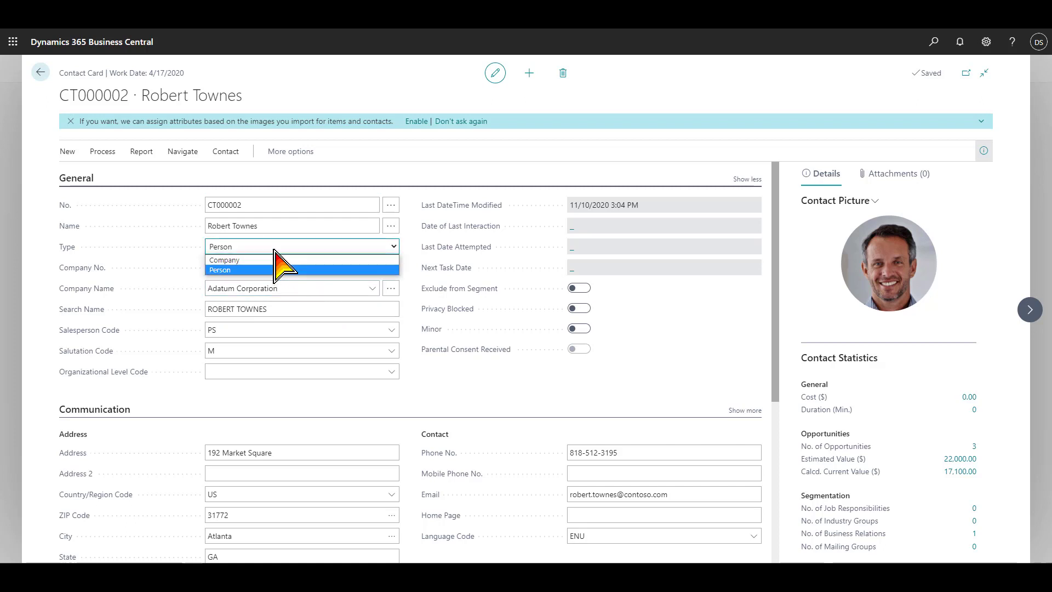
{"action": "left_click", "coordinate": [275, 270]}
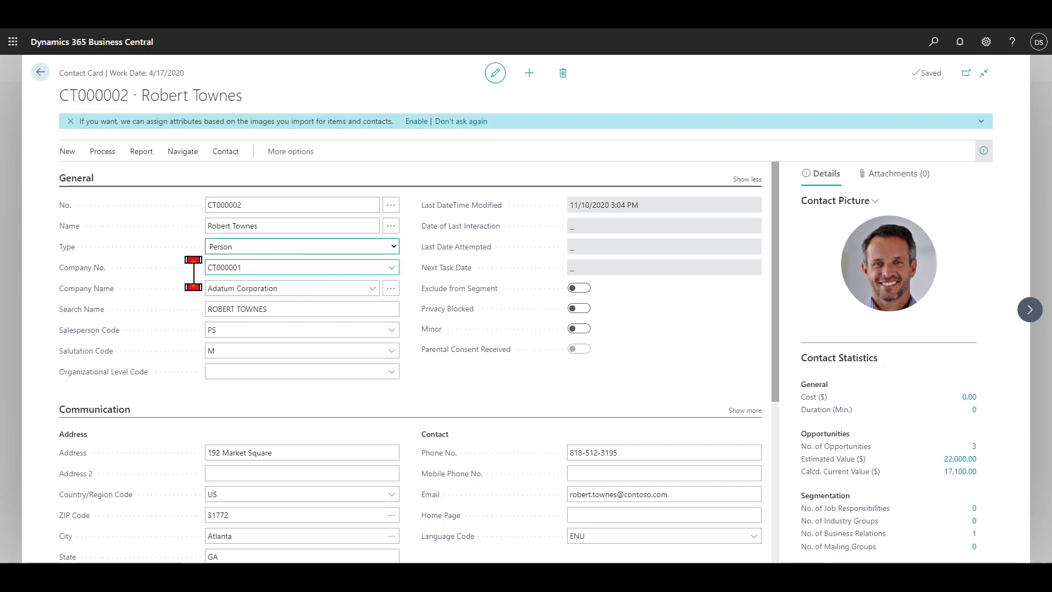
{"action": "left_click", "coordinate": [288, 331]}
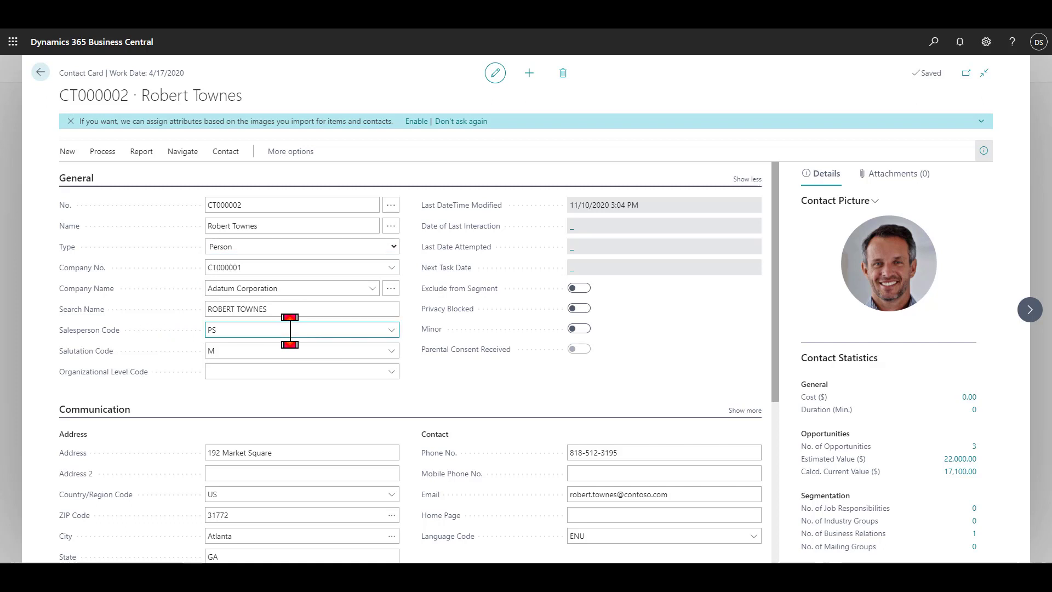
{"action": "scroll", "coordinate": [290, 331], "scroll_direction": "down", "scroll_amount": 3}
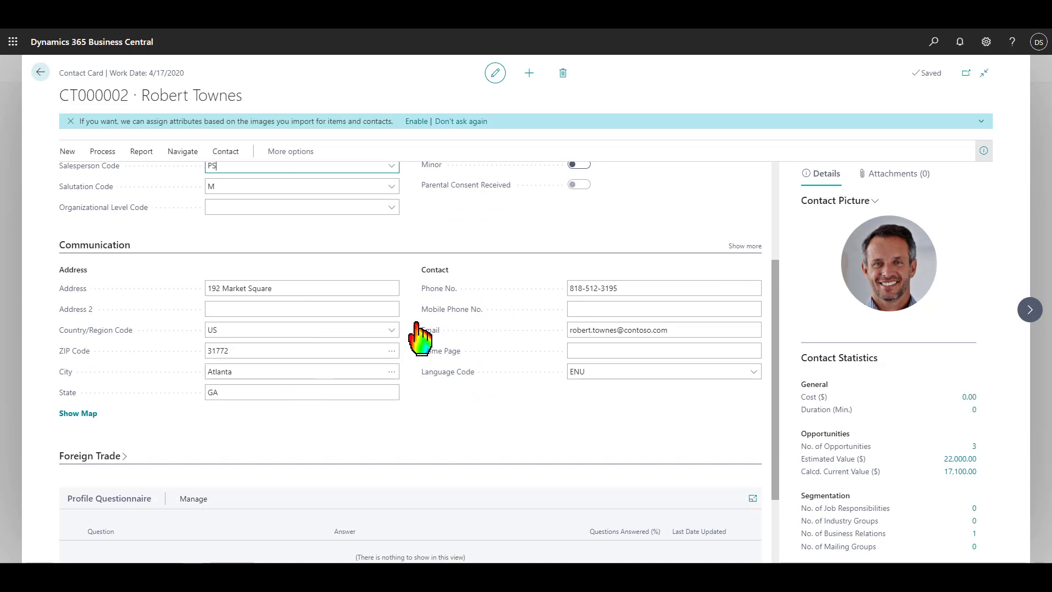
{"action": "scroll", "coordinate": [420, 340], "scroll_direction": "up", "scroll_amount": 3}
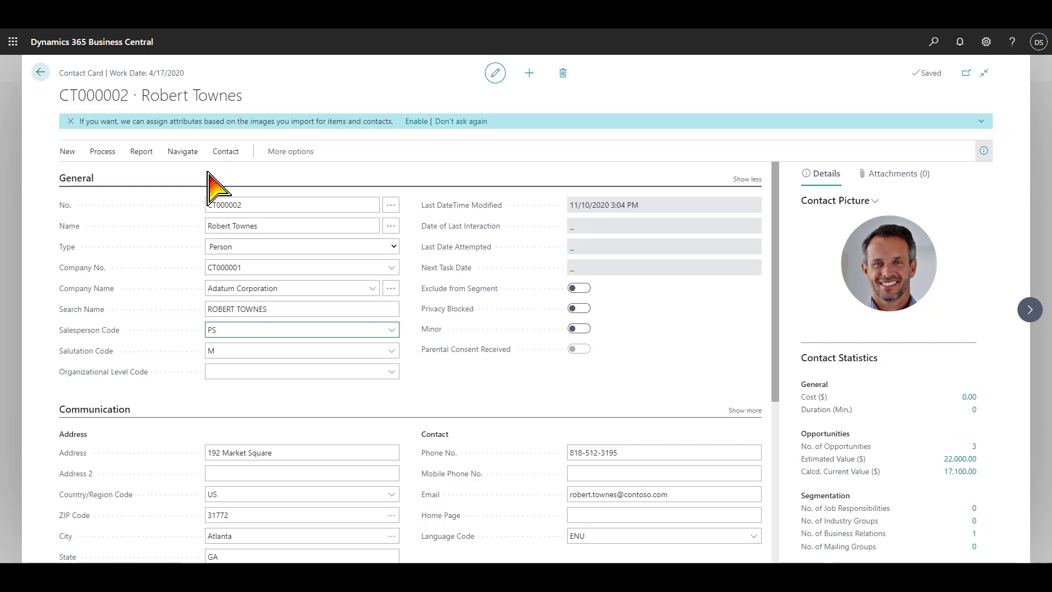
- Create a new opportunity 'Potential Sales $1M' from the contact's Actions menu
{"action": "left_click", "coordinate": [103, 152]}
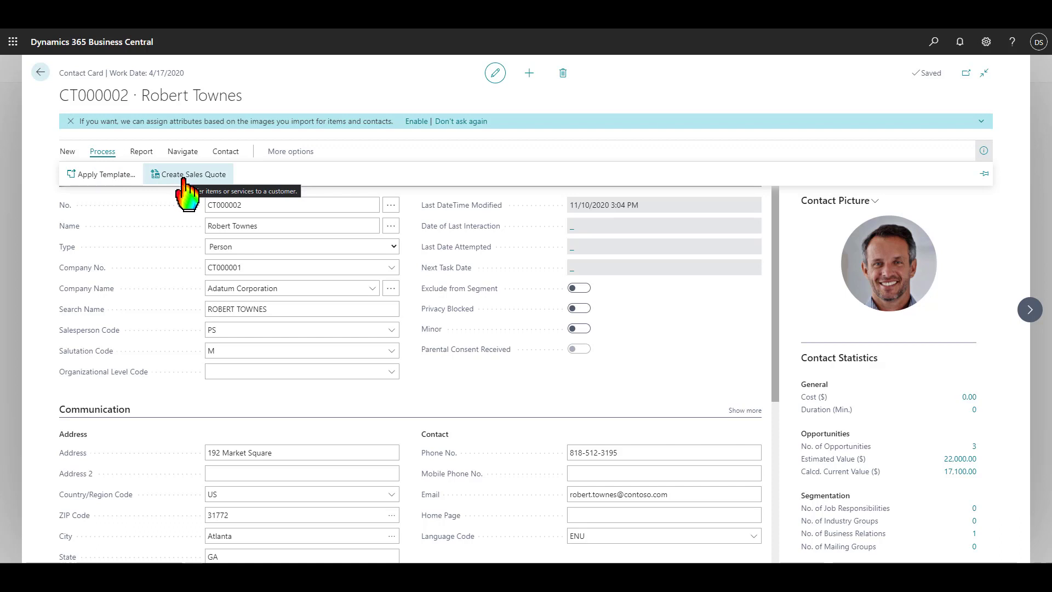
{"action": "left_click", "coordinate": [296, 152]}
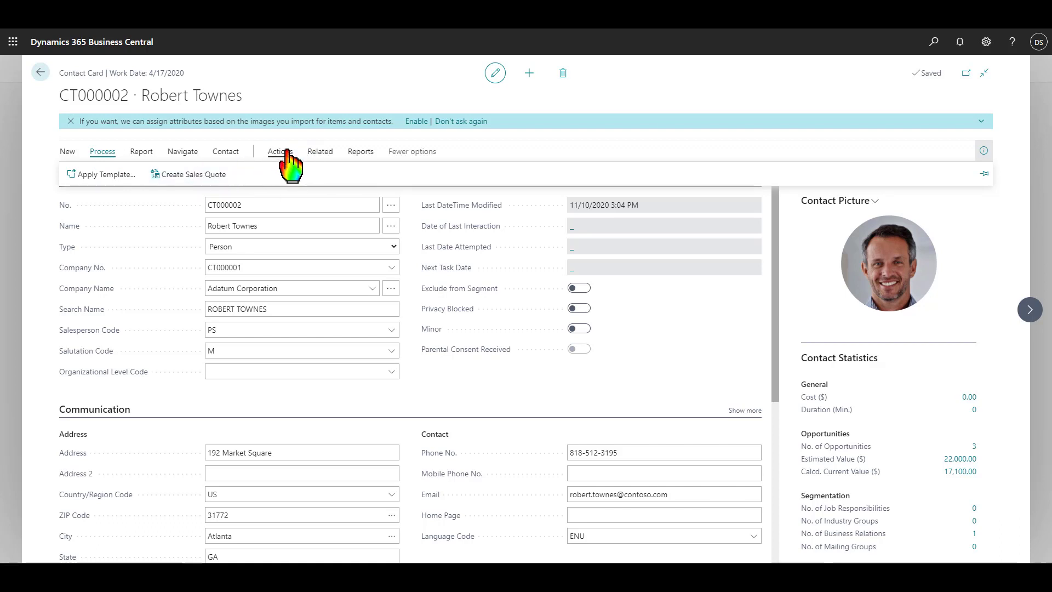
{"action": "left_click", "coordinate": [286, 151]}
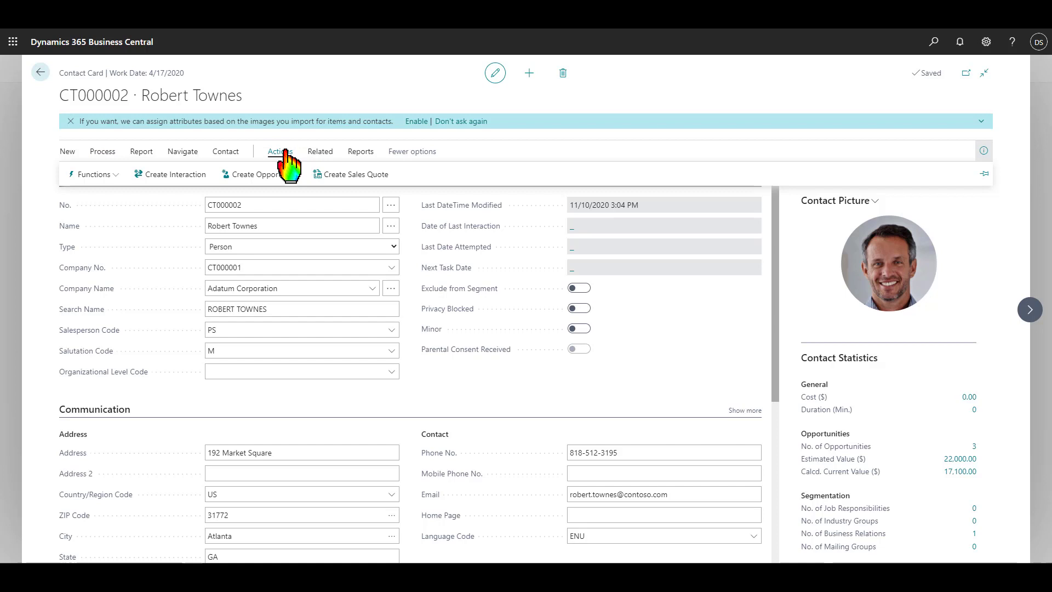
{"action": "left_click", "coordinate": [256, 176]}
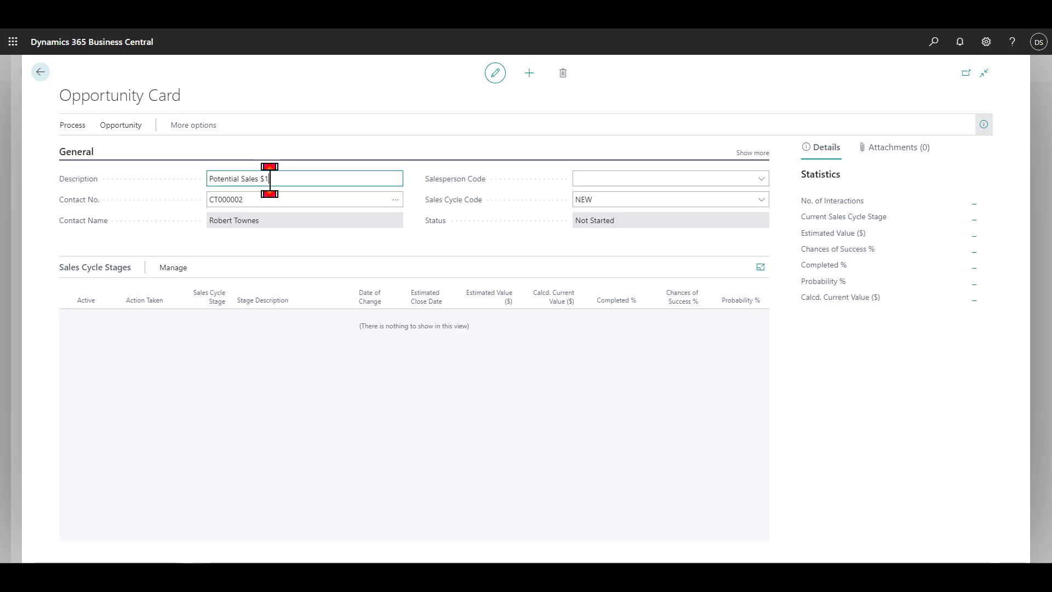
{"action": "key", "text": "Tab"}
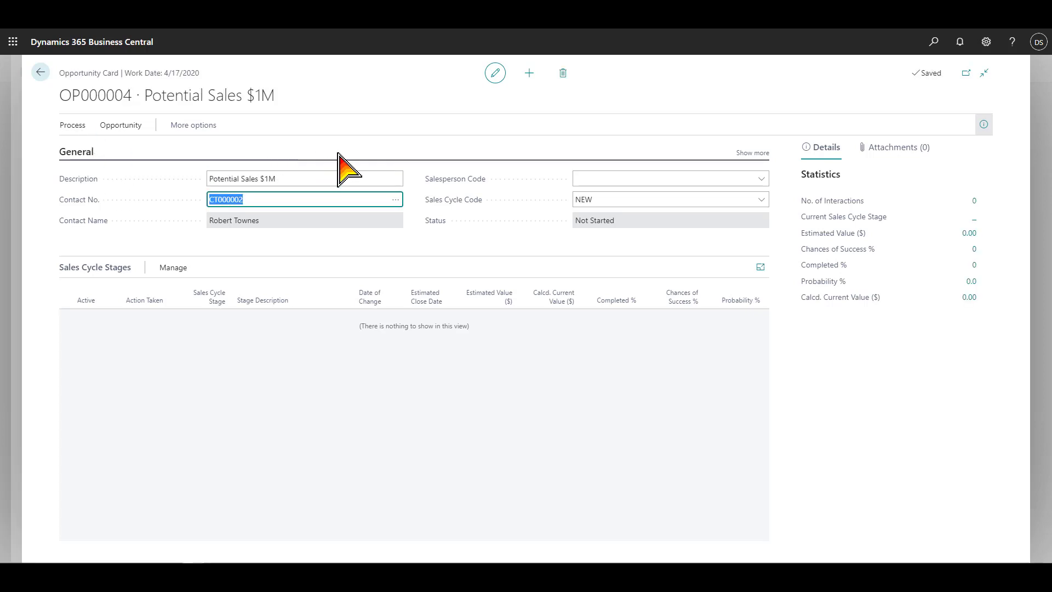
- Assign salesperson AH to opportunity OP000004 and show all its general fields
{"action": "left_click", "coordinate": [761, 179]}
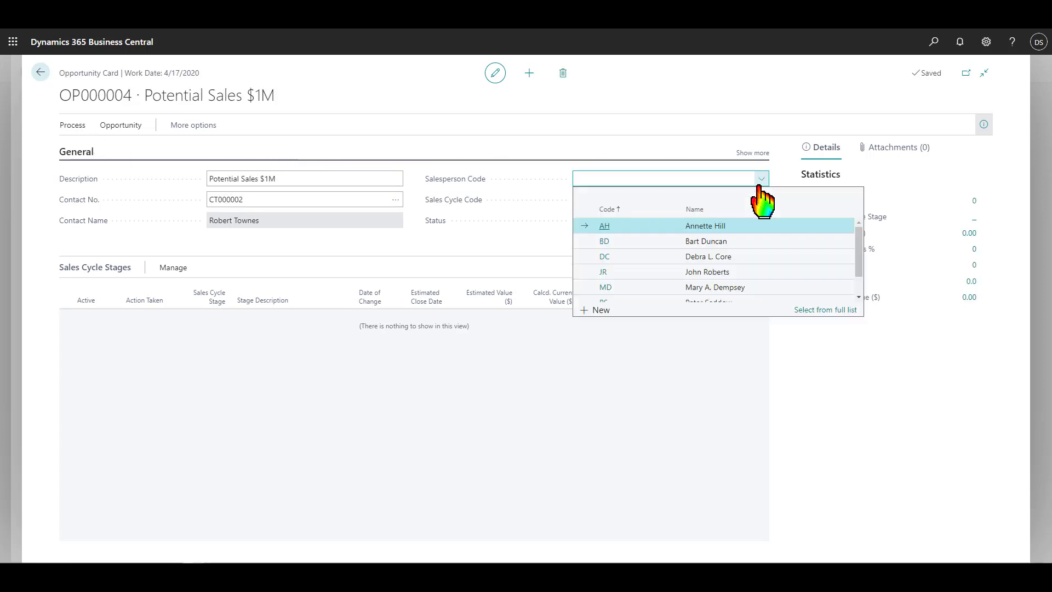
{"action": "left_click", "coordinate": [620, 226]}
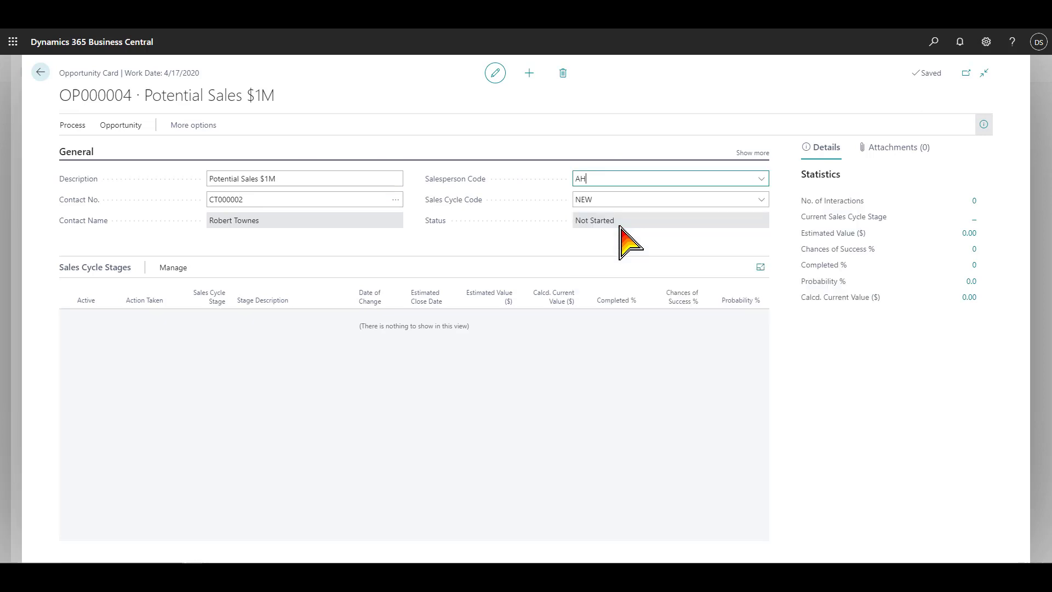
{"action": "left_click", "coordinate": [601, 200]}
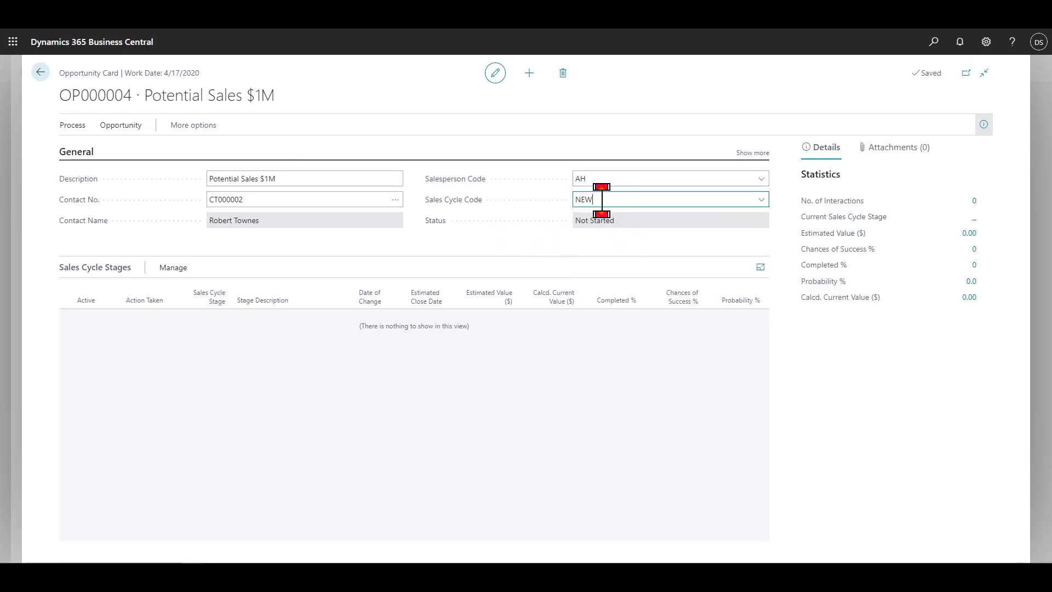
{"action": "left_click", "coordinate": [753, 153]}
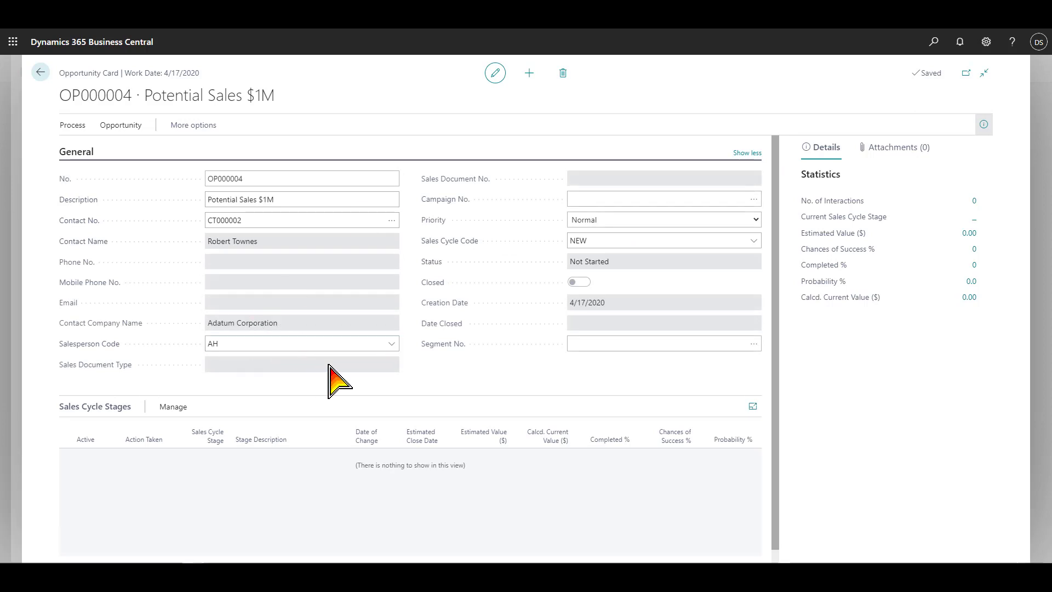
{"action": "scroll", "coordinate": [66, 400], "scroll_direction": "down", "scroll_amount": 1}
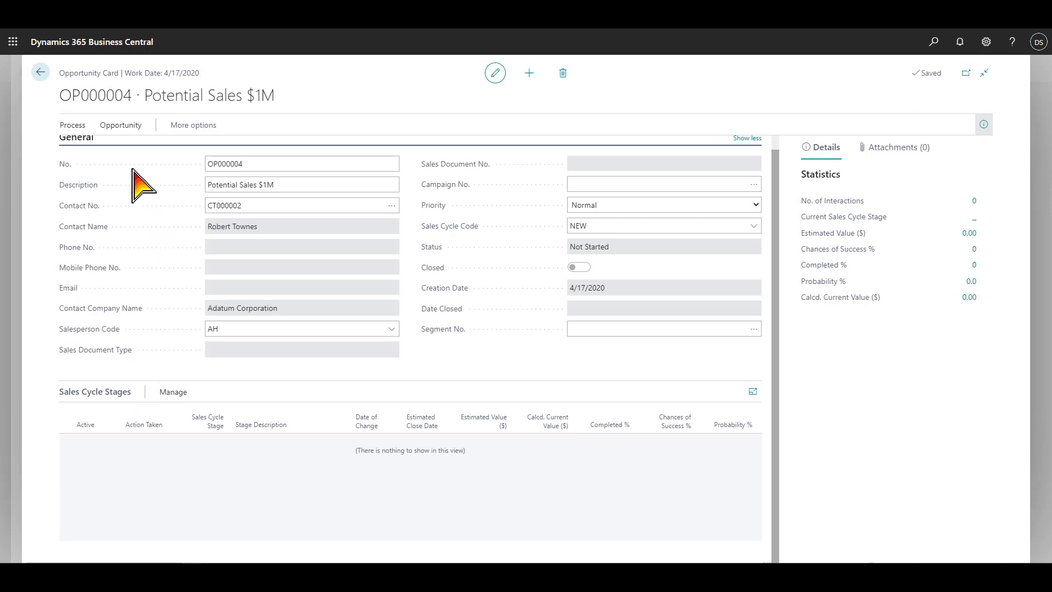
- Activate the first sales cycle stage and confirm, putting OP000004 In Progress at 1 Initial
{"action": "left_click", "coordinate": [73, 126]}
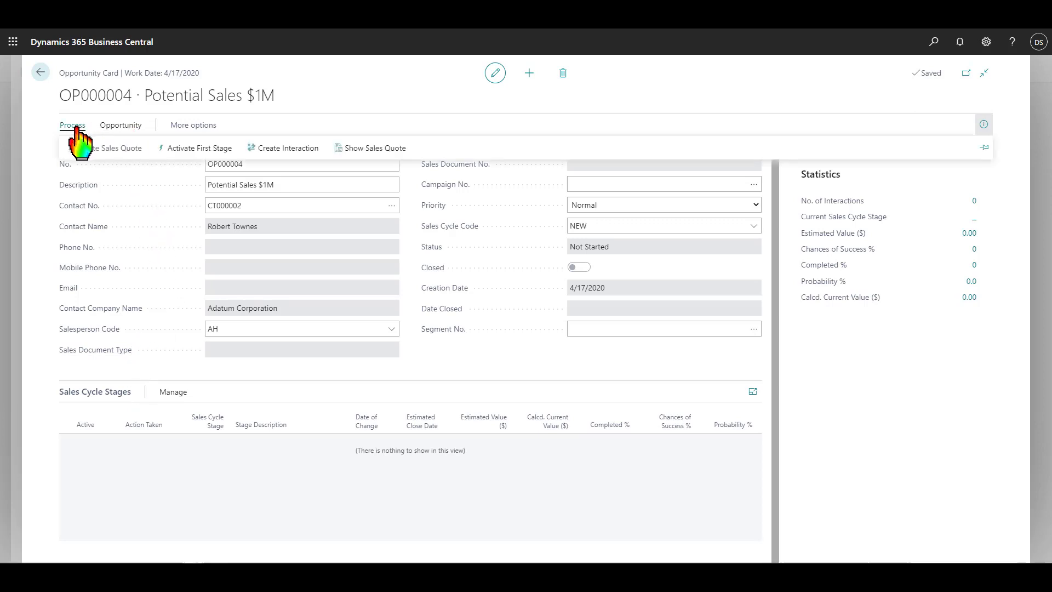
{"action": "left_click", "coordinate": [213, 156]}
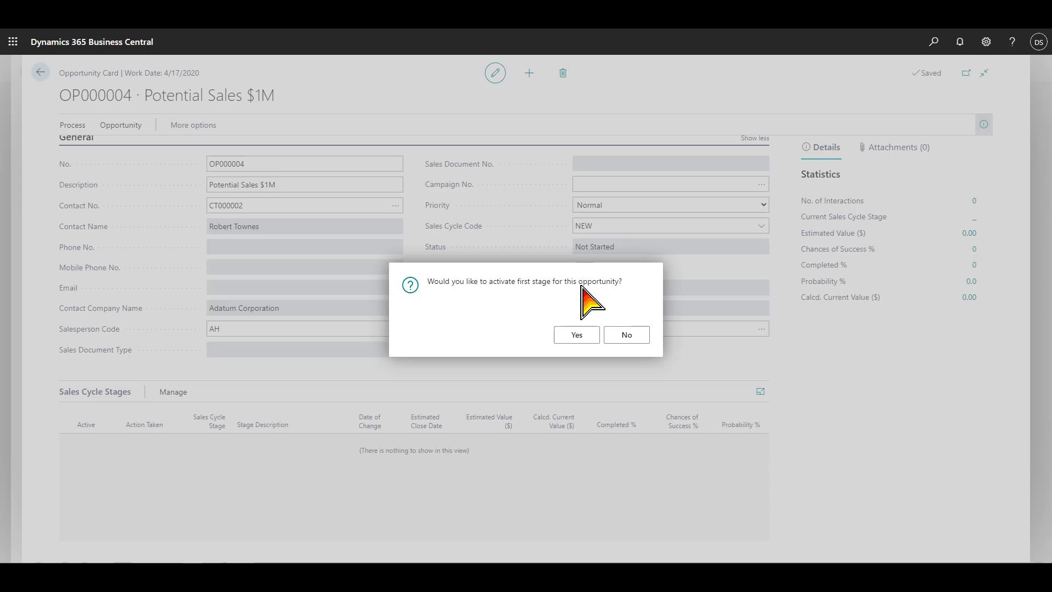
{"action": "left_click", "coordinate": [576, 335]}
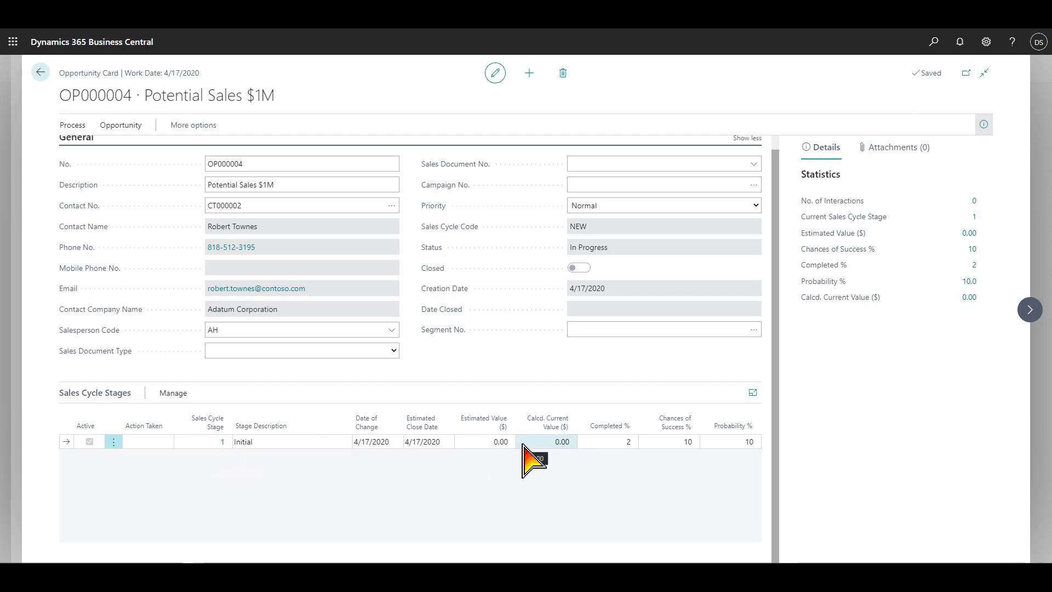
{"action": "left_click", "coordinate": [76, 126]}
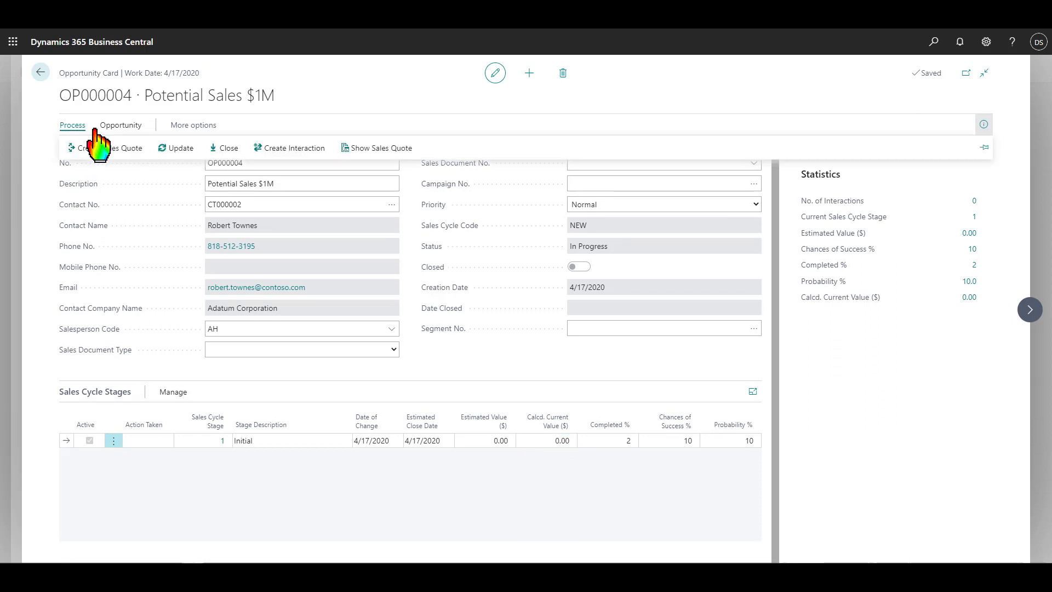
- Run the opportunity update with estimated value 1,000,000.00 and closing date 5/29/2020, reaching Qualification
{"action": "left_click", "coordinate": [181, 149]}
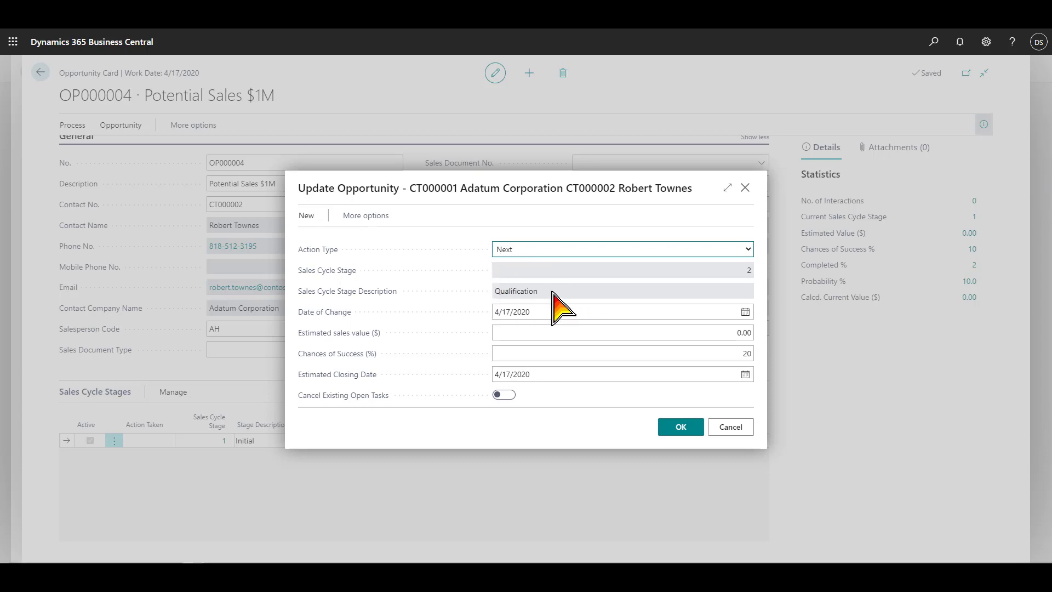
{"action": "left_click", "coordinate": [542, 311]}
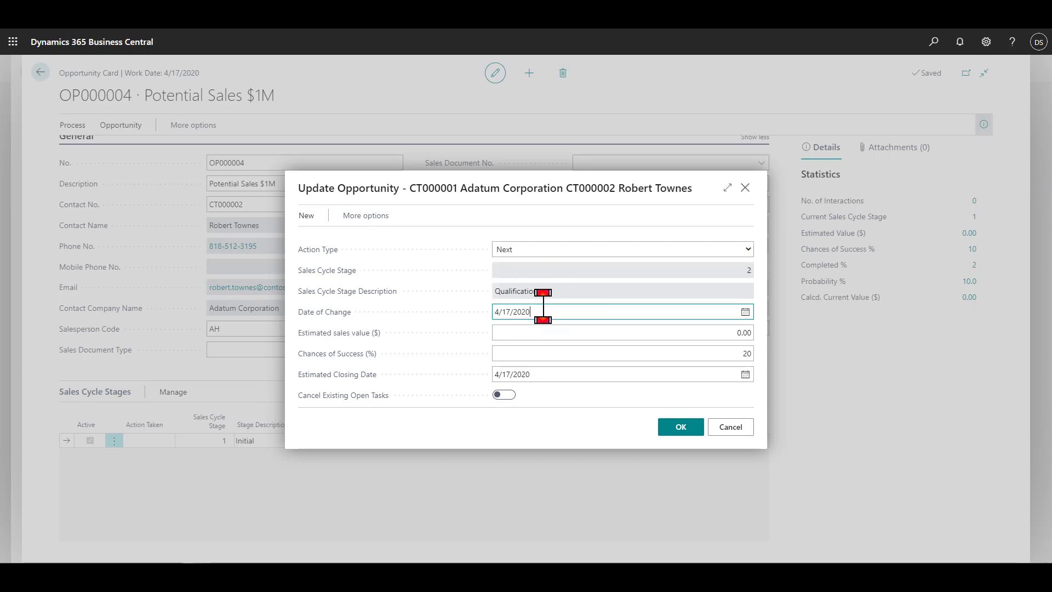
{"action": "left_click", "coordinate": [531, 333]}
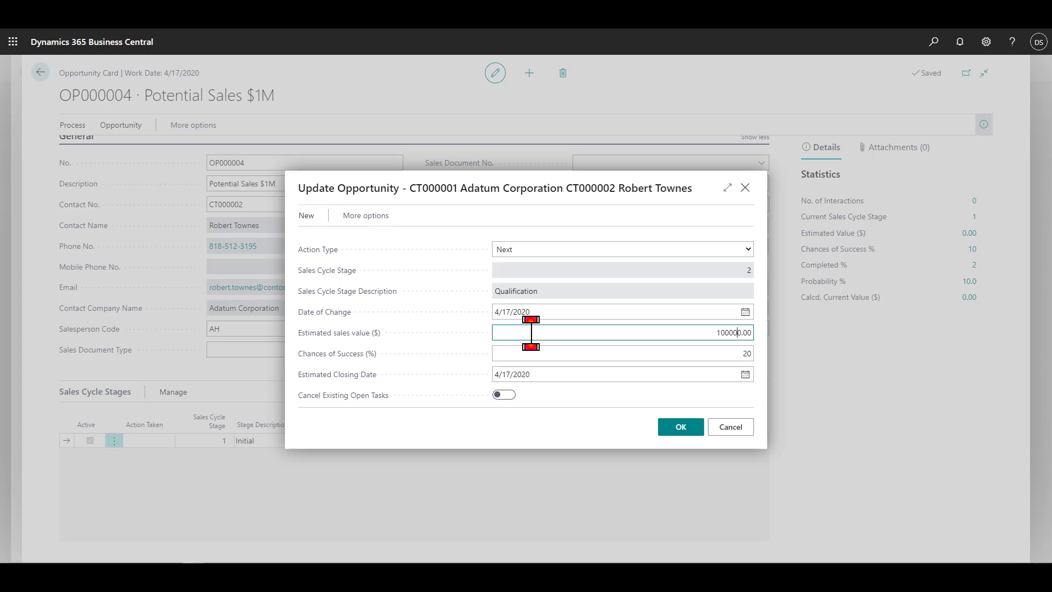
{"action": "key", "text": "Tab"}
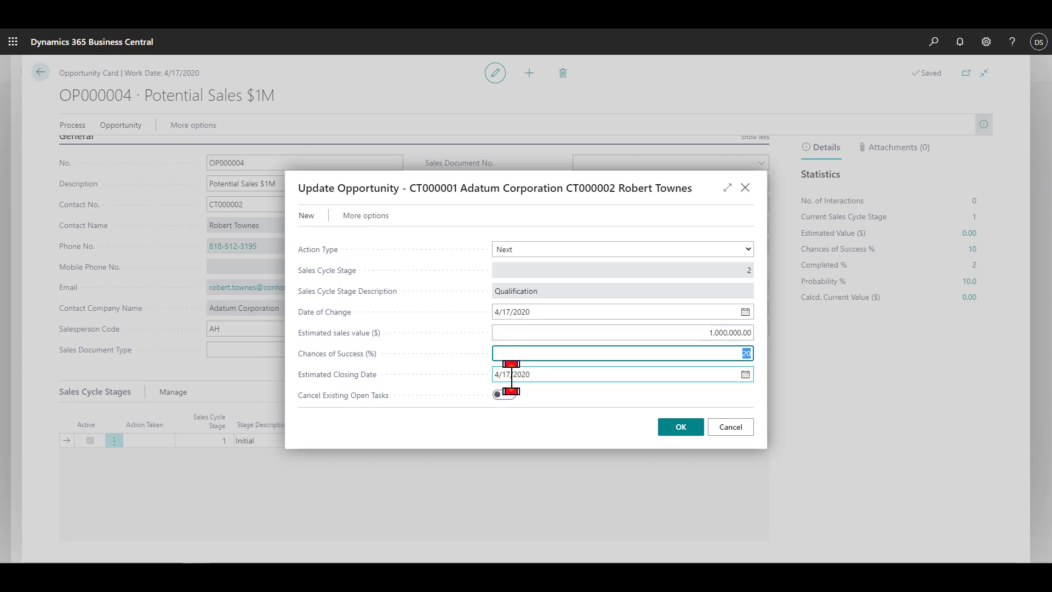
{"action": "left_click", "coordinate": [746, 374]}
{"action": "left_click", "coordinate": [746, 374]}
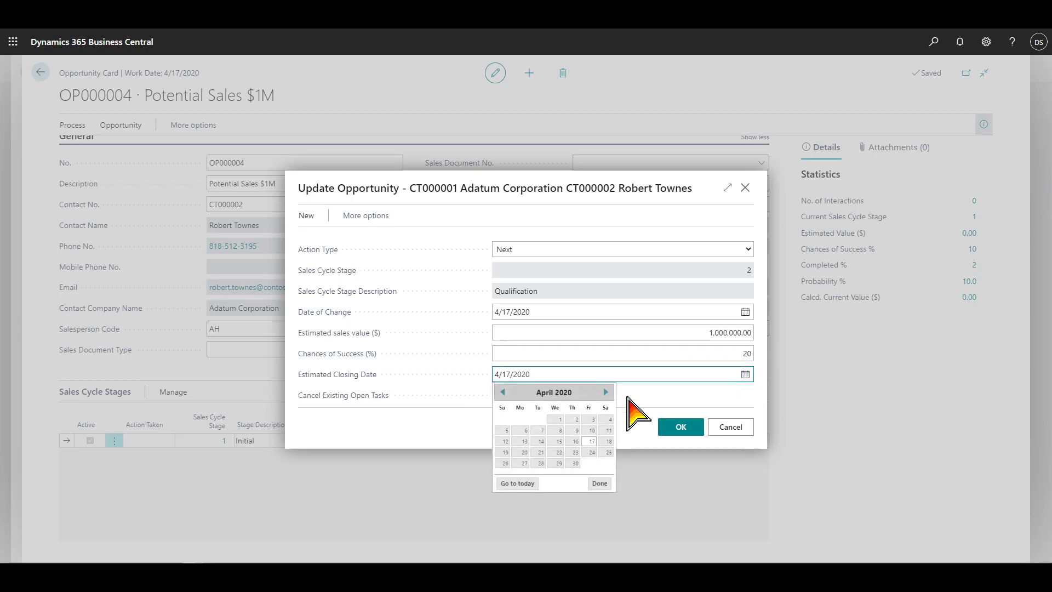
{"action": "left_click", "coordinate": [606, 391]}
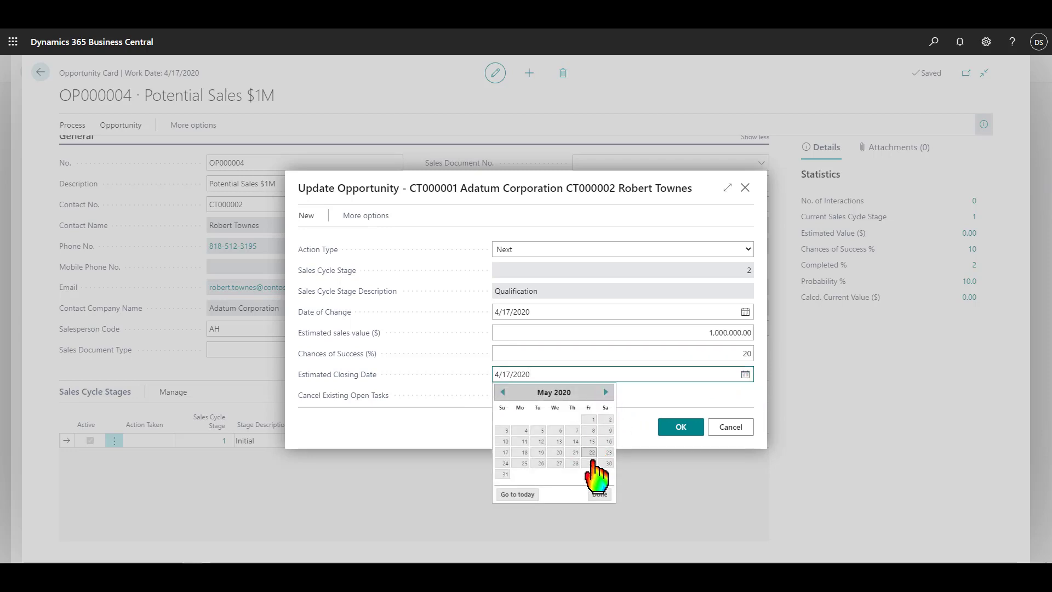
{"action": "left_click", "coordinate": [591, 464]}
{"action": "key", "text": "Tab"}
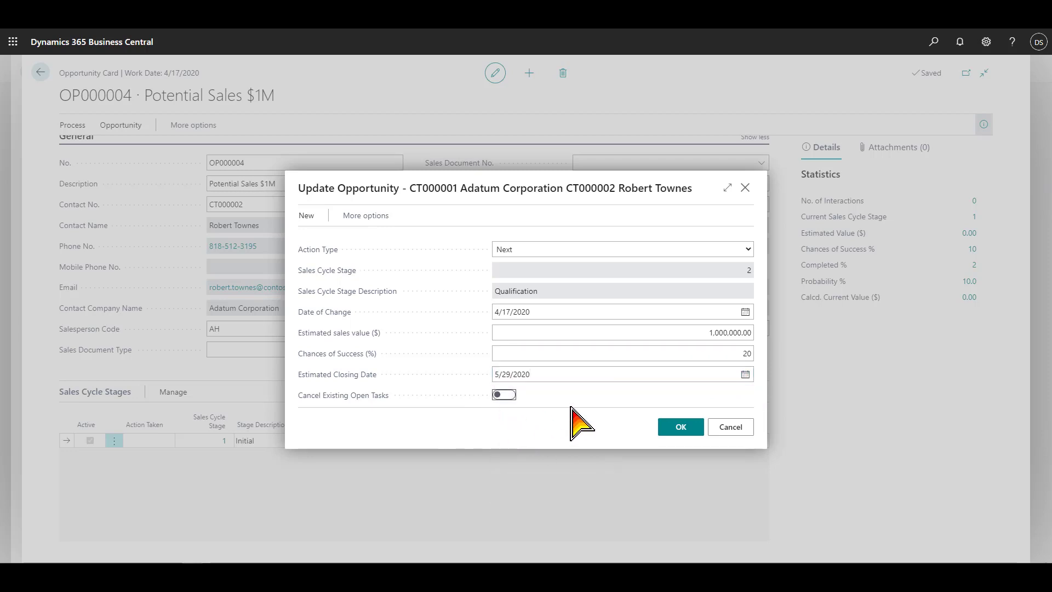
{"action": "left_click", "coordinate": [681, 427]}
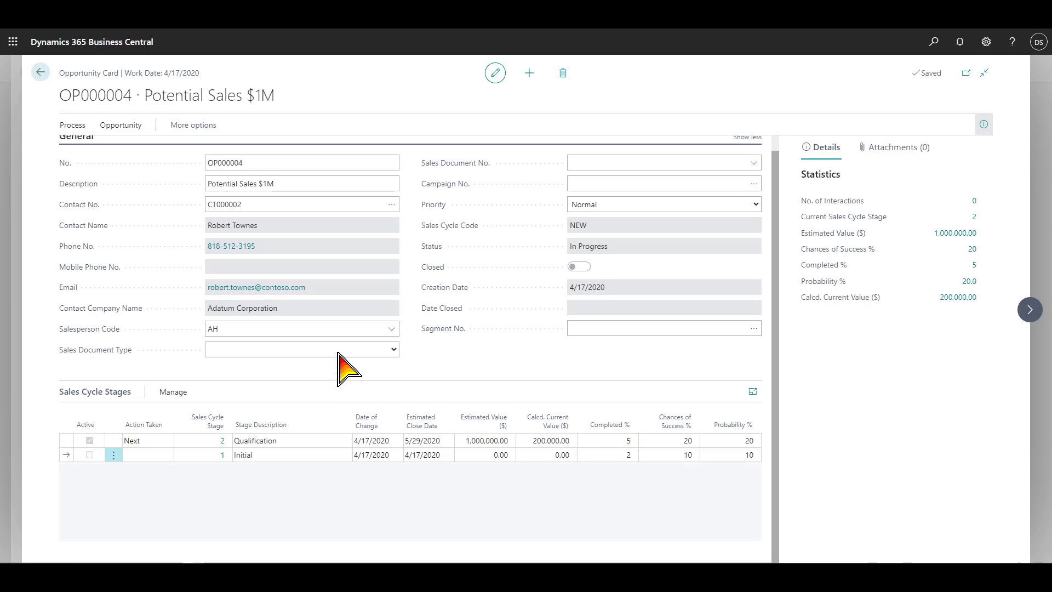
{"action": "left_click", "coordinate": [120, 126]}
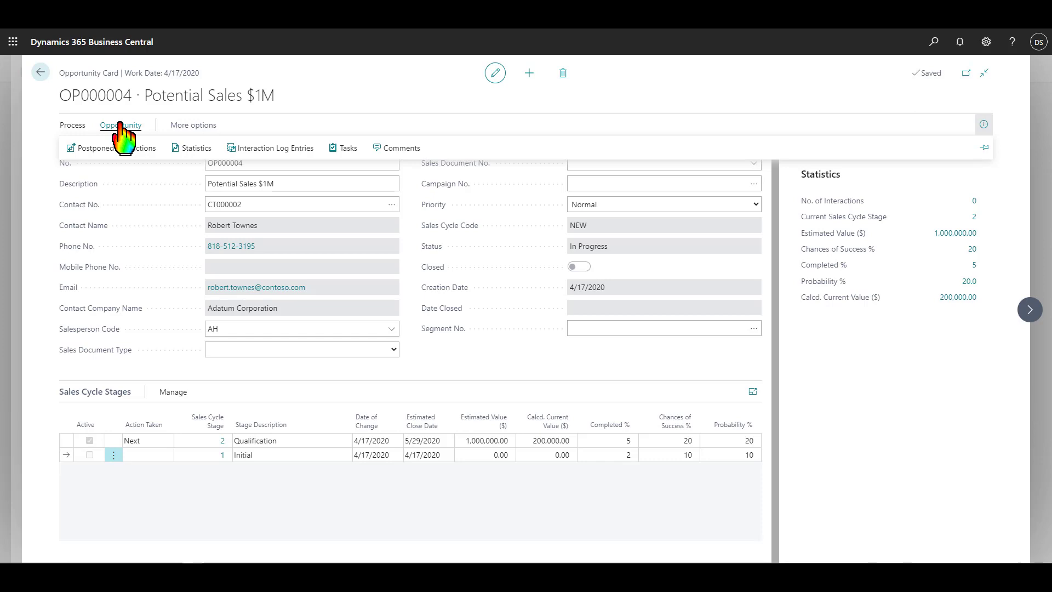
{"action": "left_click", "coordinate": [71, 126]}
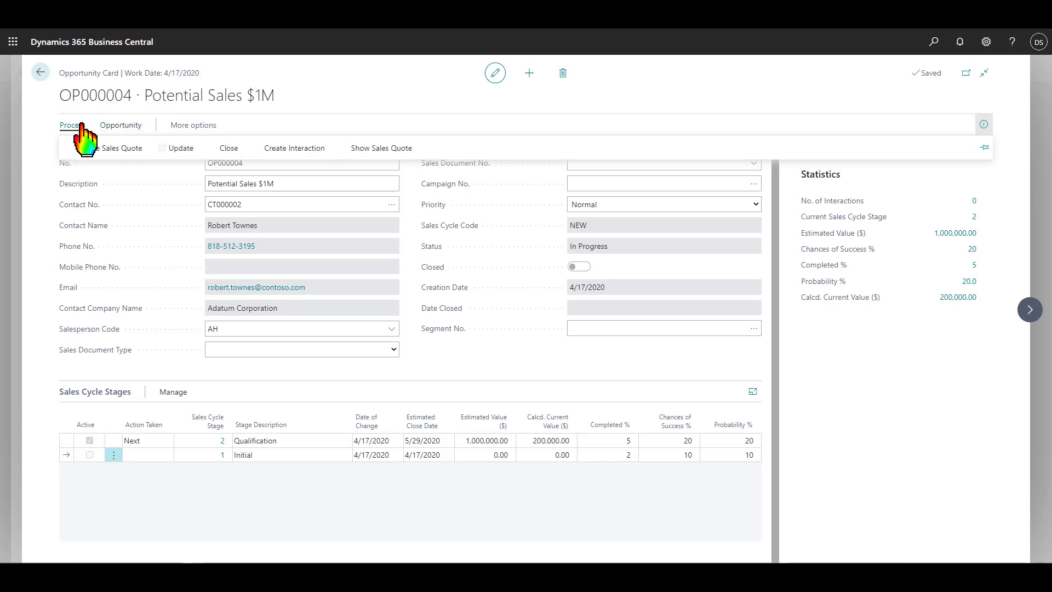
{"action": "left_click", "coordinate": [177, 148]}
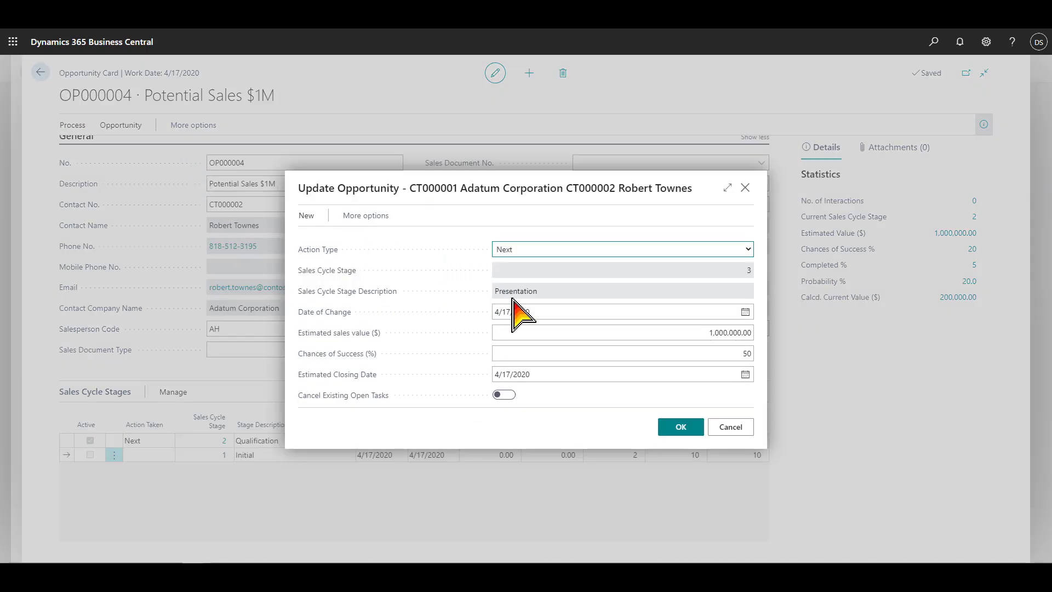
- Enter the Presentation update: date of change 4/20/2020, 50% chance of success, closing 5/29/2020
{"action": "left_click", "coordinate": [542, 310]}
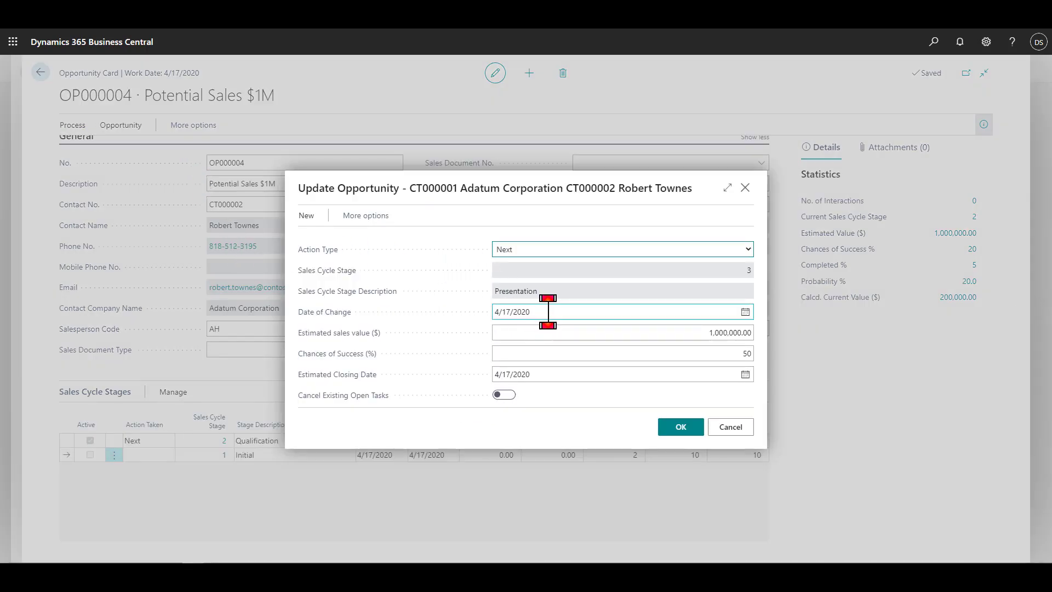
{"action": "left_click", "coordinate": [745, 312]}
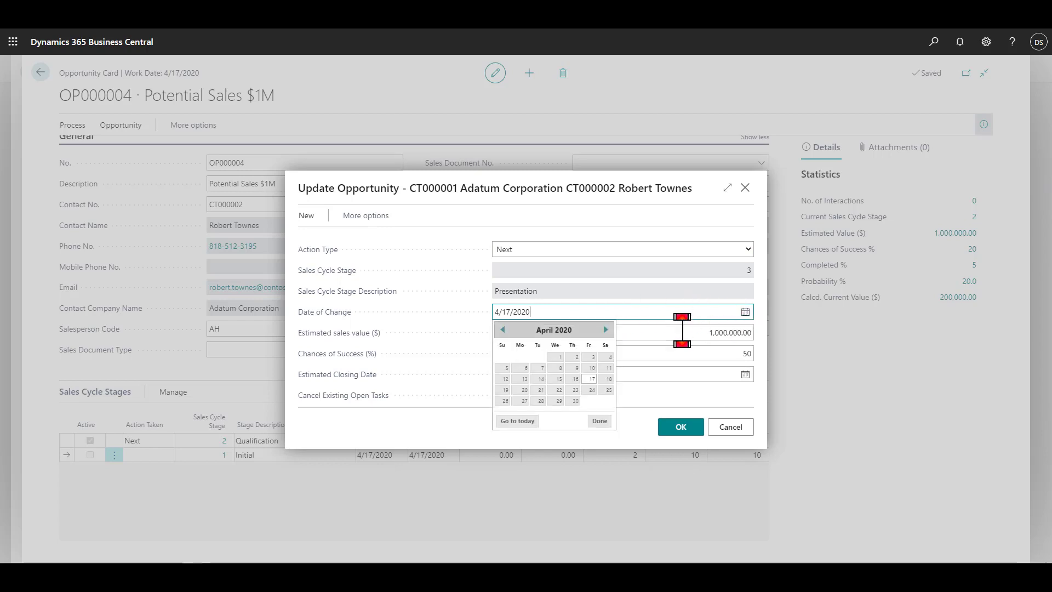
{"action": "left_click", "coordinate": [524, 390]}
{"action": "left_click", "coordinate": [521, 330]}
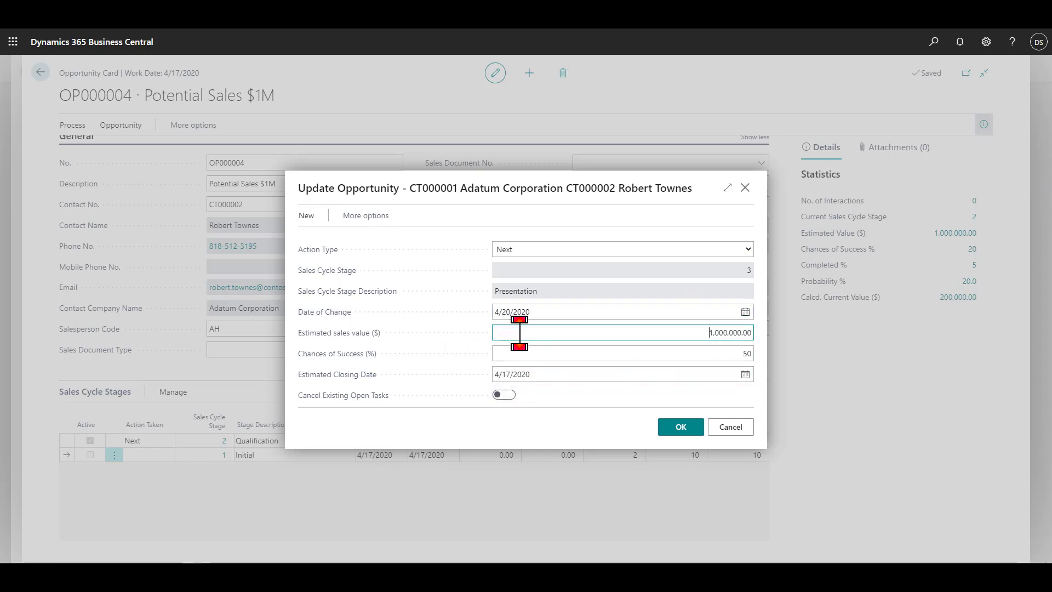
{"action": "left_click", "coordinate": [751, 353]}
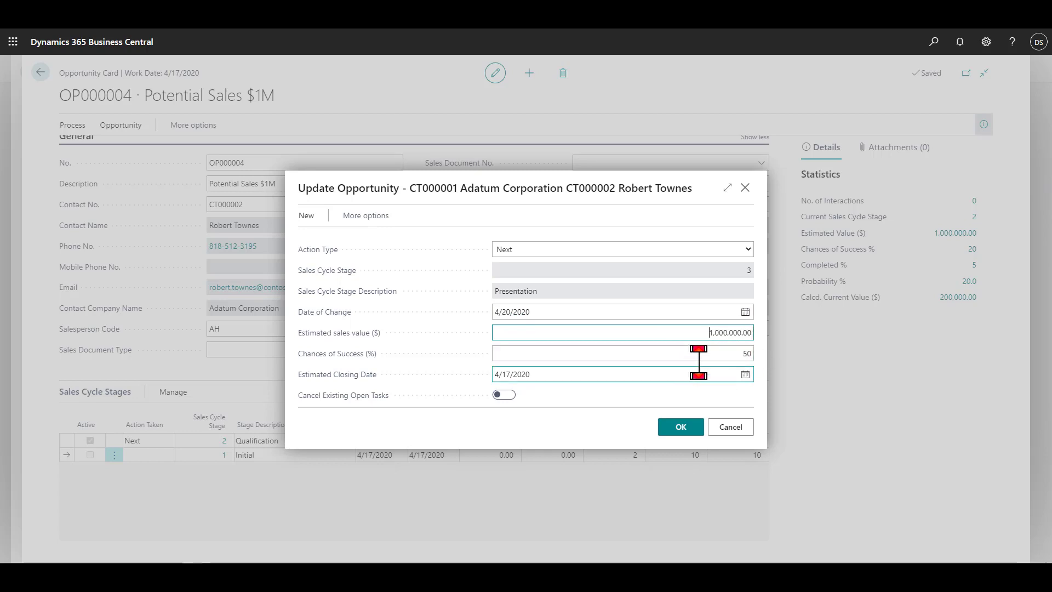
{"action": "type", "text": "50"}
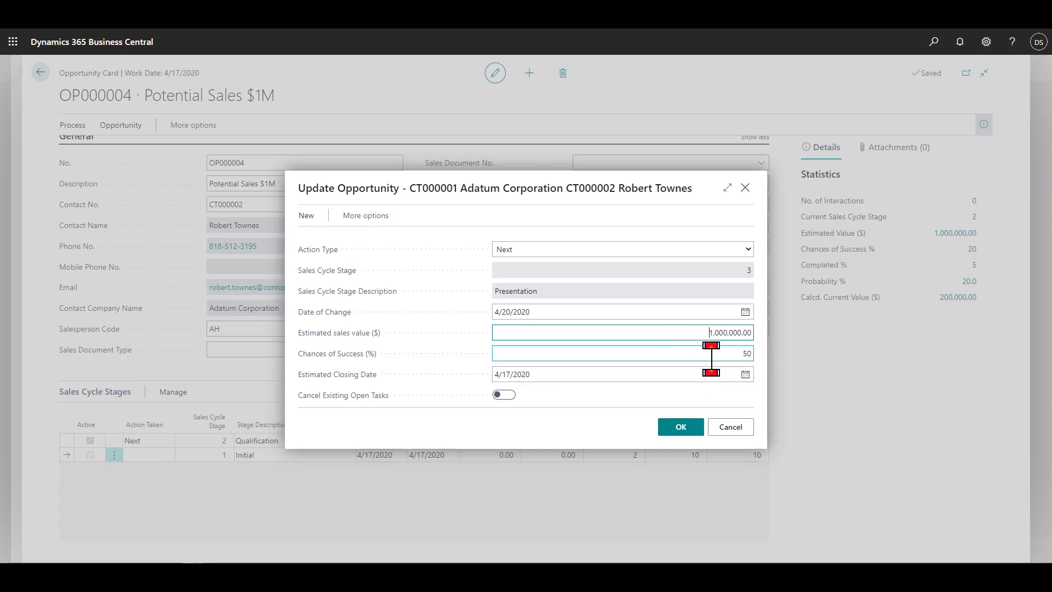
{"action": "left_click", "coordinate": [570, 373]}
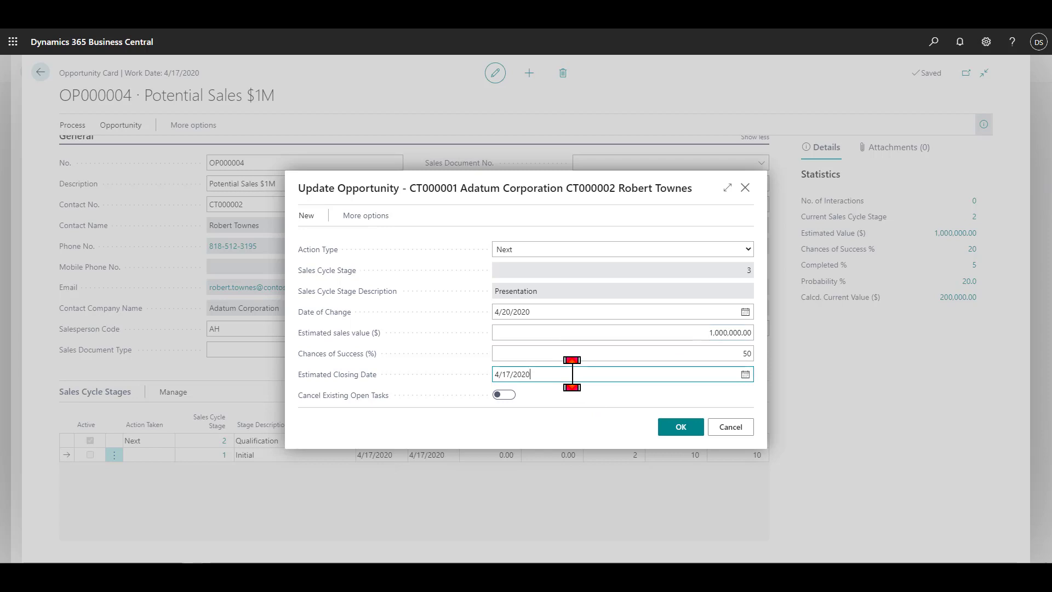
{"action": "left_click", "coordinate": [746, 375]}
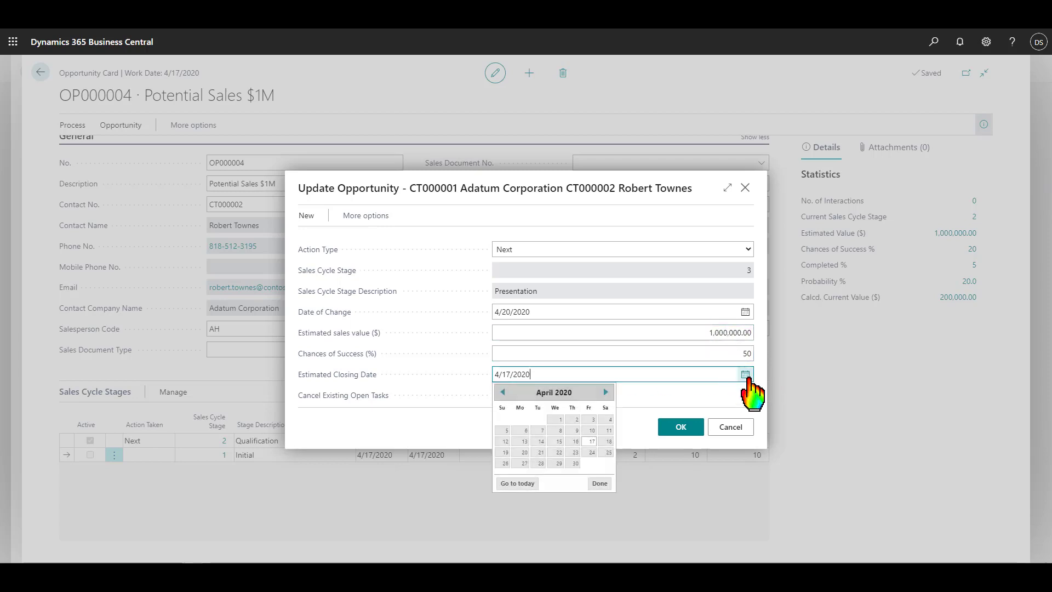
{"action": "left_click", "coordinate": [606, 392]}
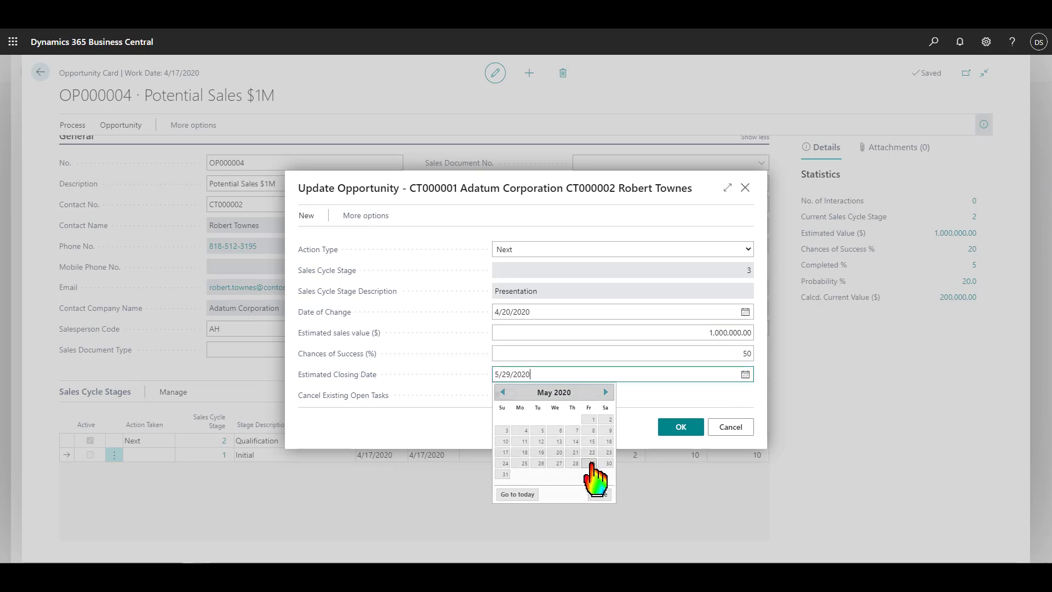
{"action": "left_click", "coordinate": [592, 463]}
{"action": "left_click", "coordinate": [679, 427]}
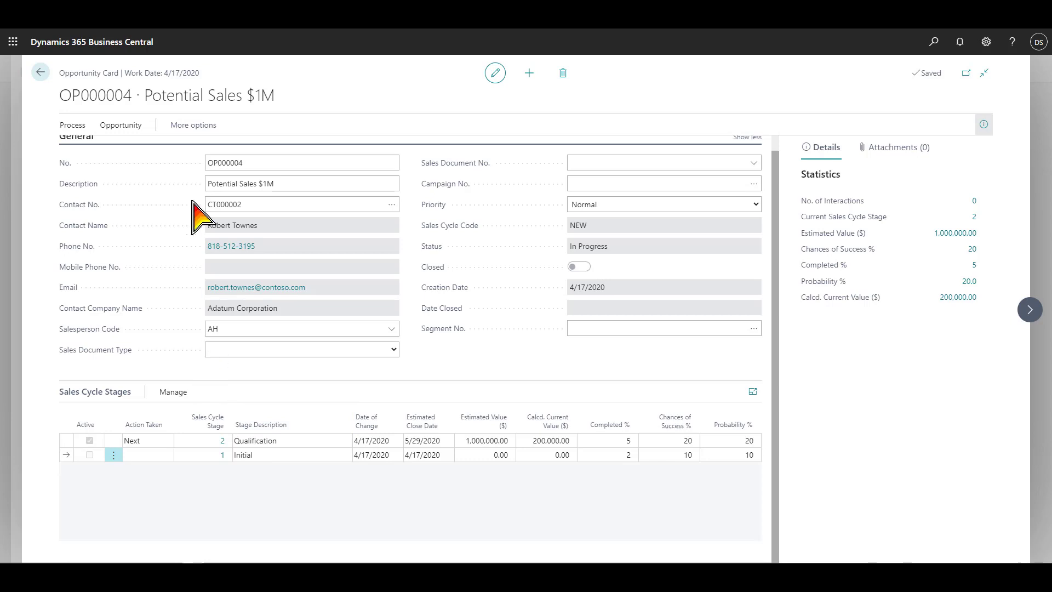
- Pick May 28, 2021 as the requested delivery date on quote S-QUO1012
{"action": "left_click", "coordinate": [81, 131]}
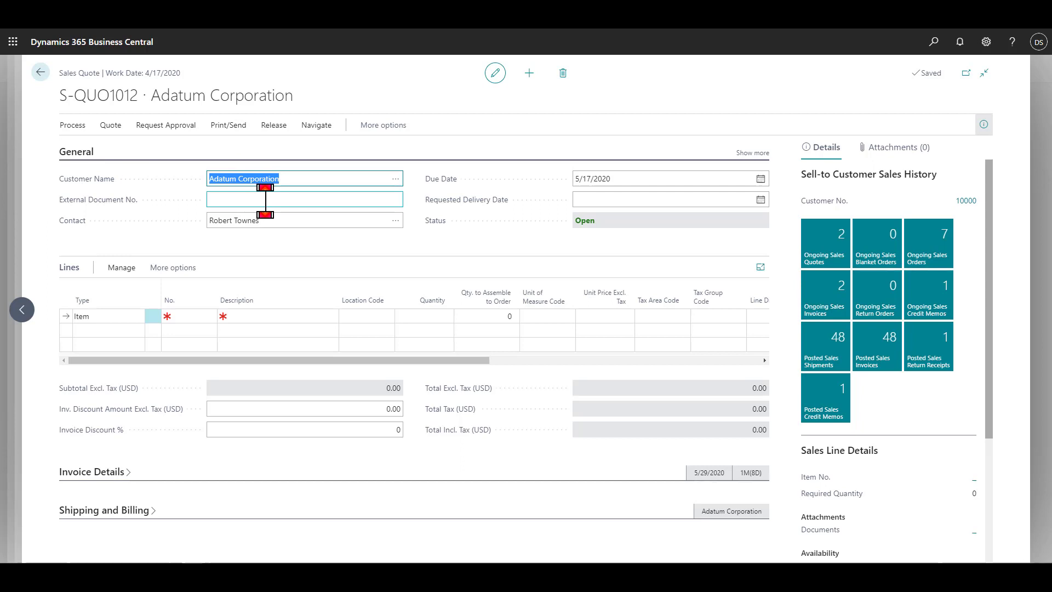
{"action": "left_click", "coordinate": [606, 196]}
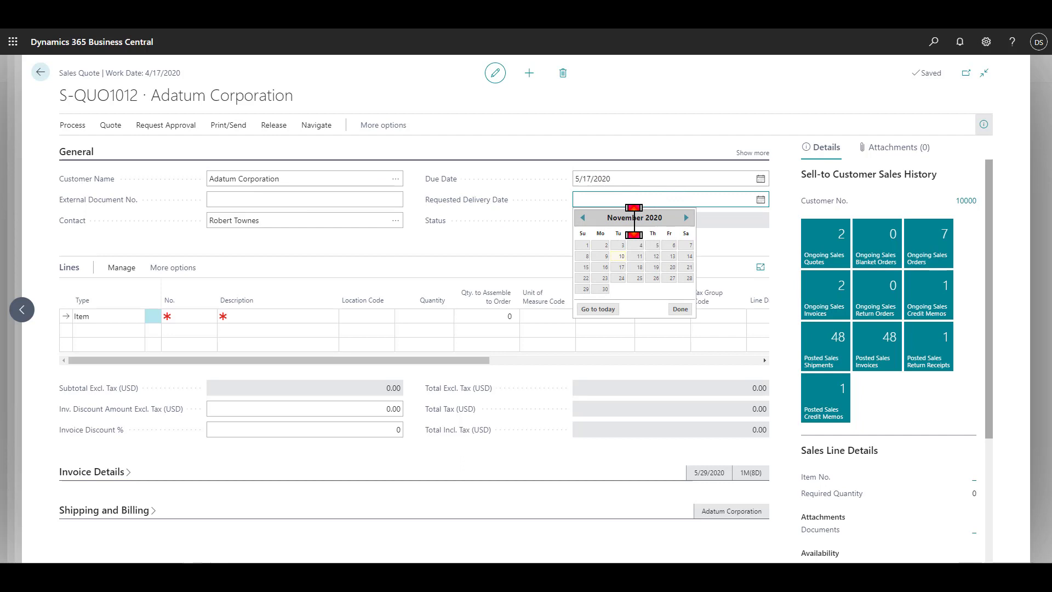
{"action": "left_click", "coordinate": [582, 218]}
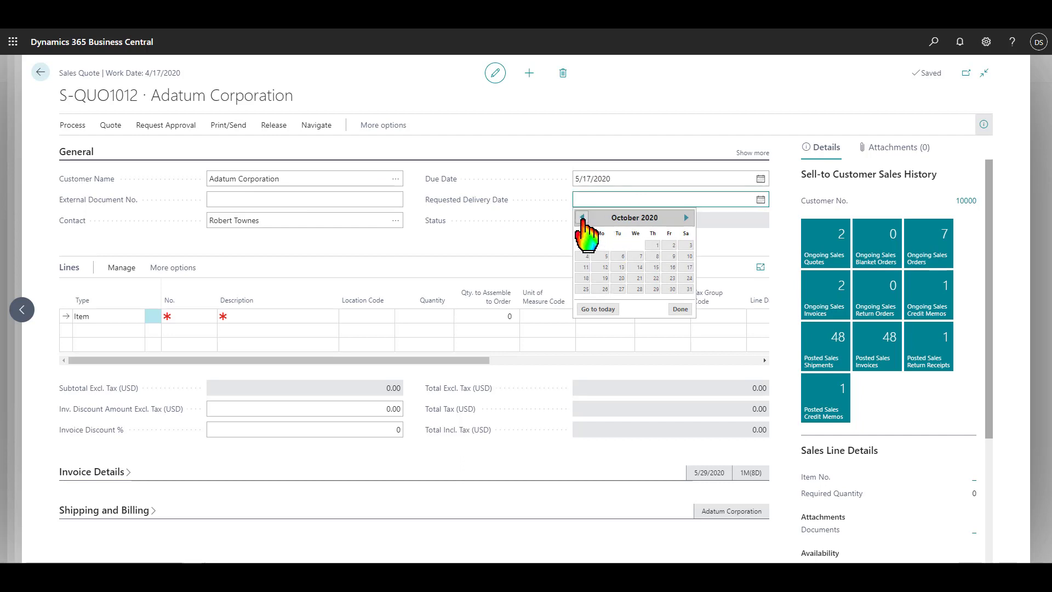
{"action": "left_click", "coordinate": [687, 217]}
{"action": "left_click", "coordinate": [687, 218]}
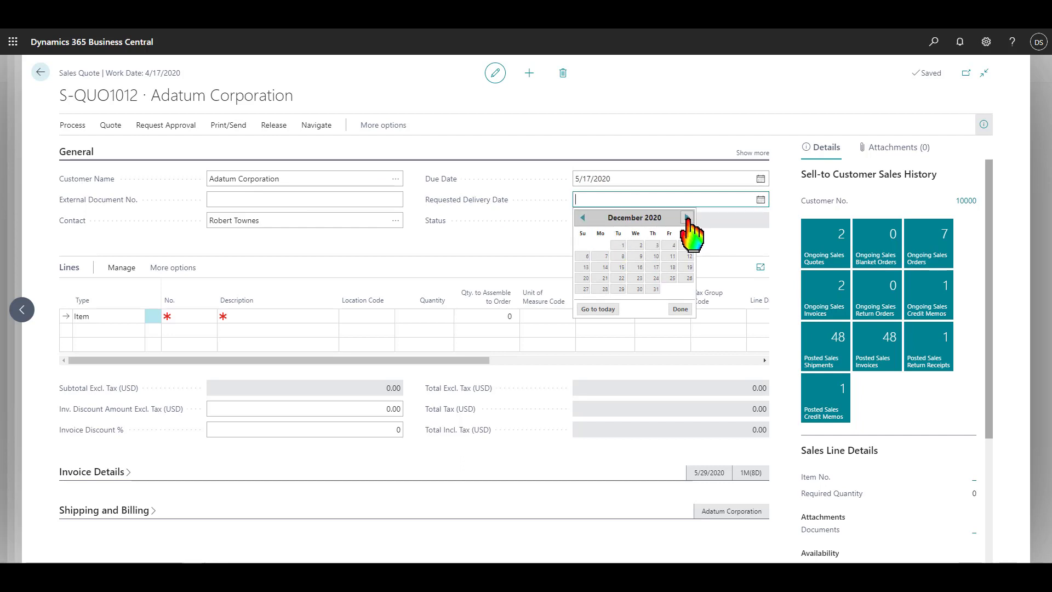
{"action": "left_click", "coordinate": [687, 218]}
{"action": "left_click", "coordinate": [687, 218]}
{"action": "left_click", "coordinate": [687, 218]}
{"action": "left_click", "coordinate": [687, 218]}
{"action": "left_click", "coordinate": [687, 217]}
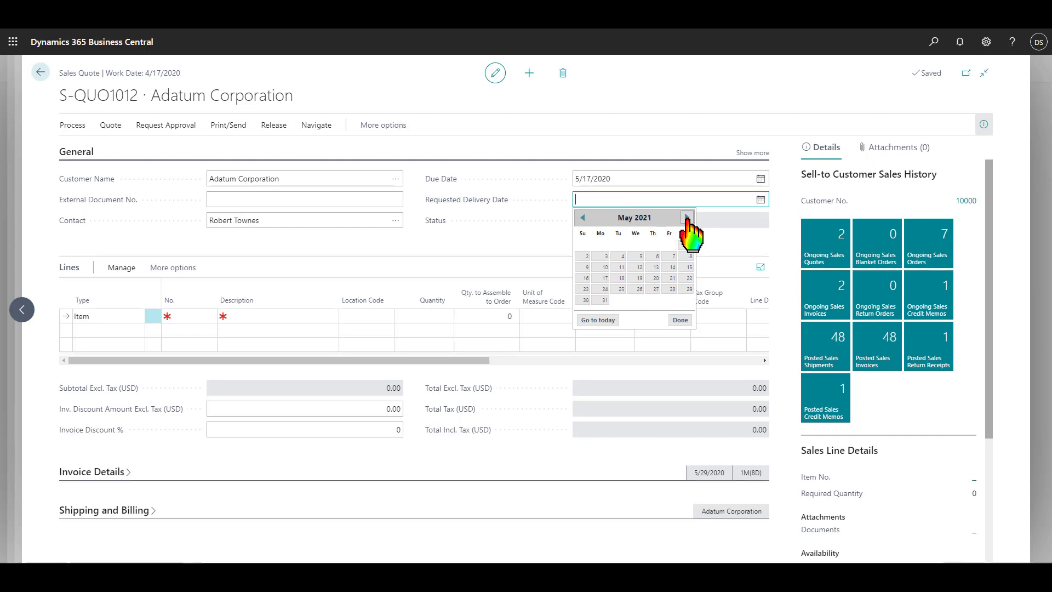
{"action": "left_click", "coordinate": [673, 290]}
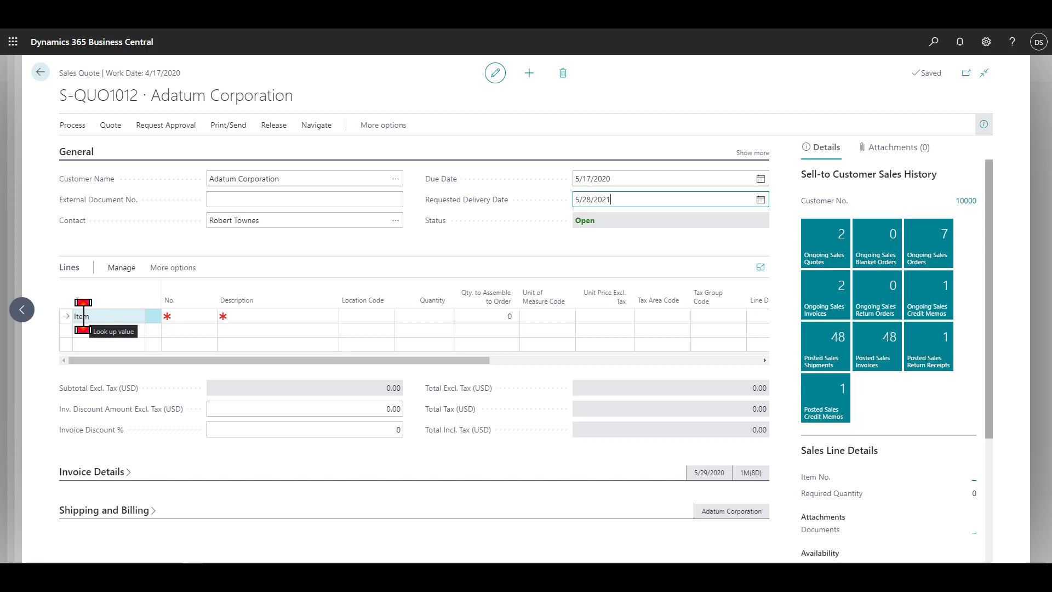
- Add a first quote line for 1,000 ANTWERP Conference Tables (item 1920-S)
{"action": "left_click", "coordinate": [180, 316]}
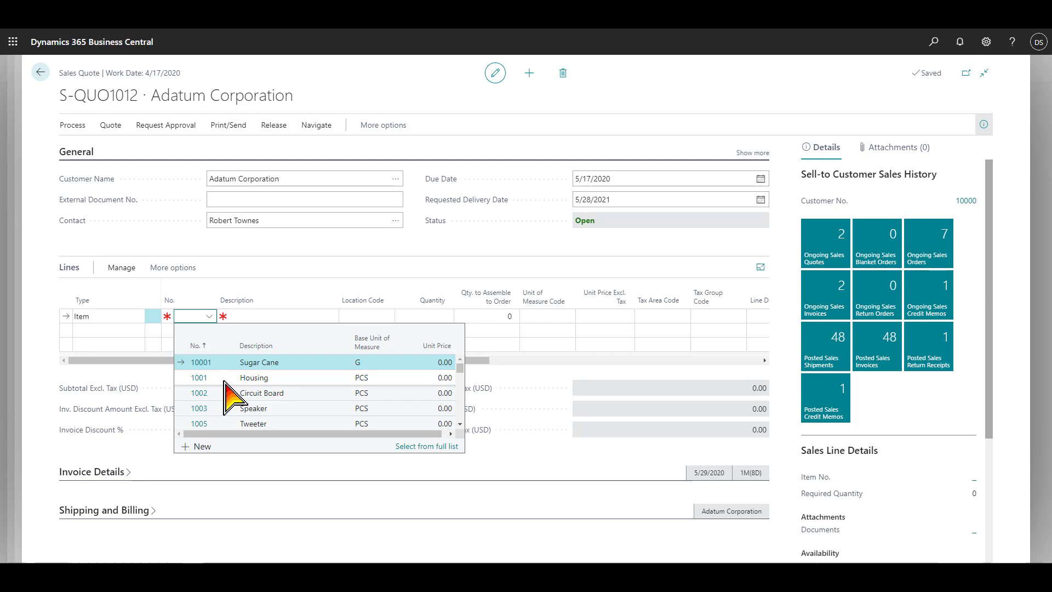
{"action": "scroll", "coordinate": [247, 383], "scroll_direction": "down", "scroll_amount": 2}
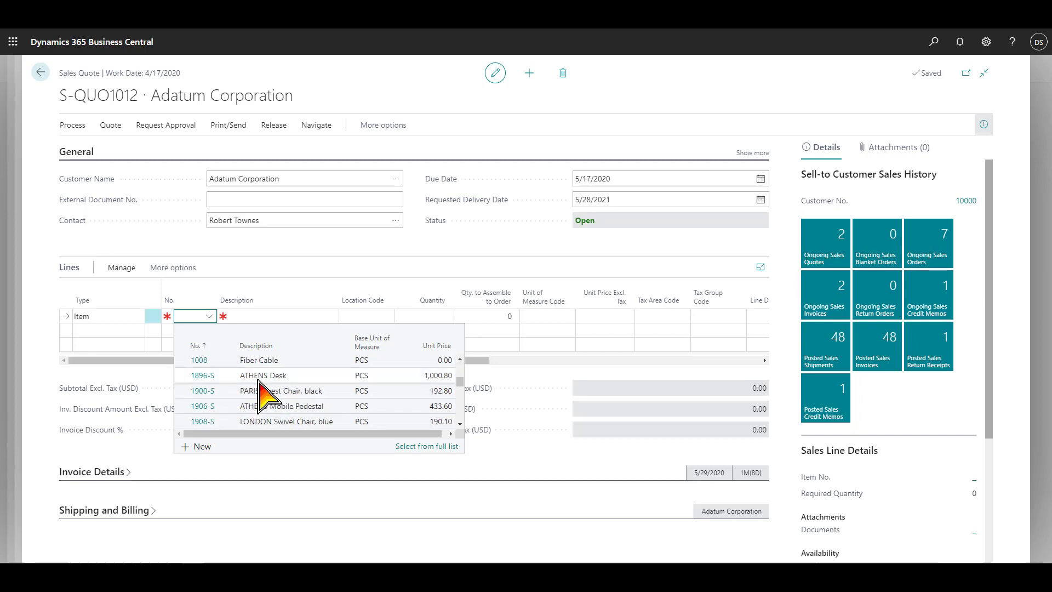
{"action": "scroll", "coordinate": [269, 385], "scroll_direction": "down", "scroll_amount": 2}
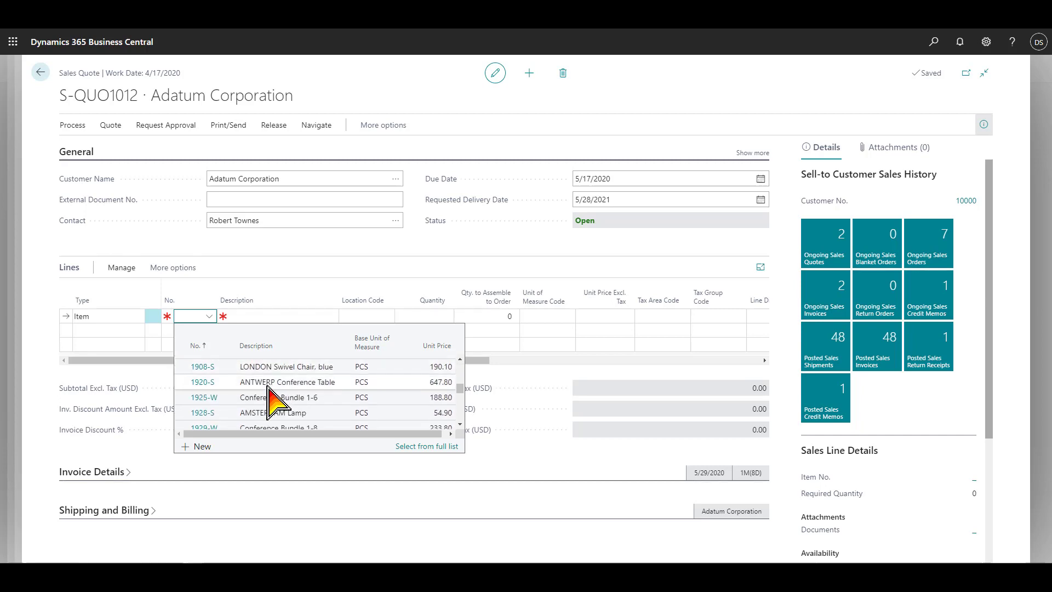
{"action": "left_click", "coordinate": [258, 382]}
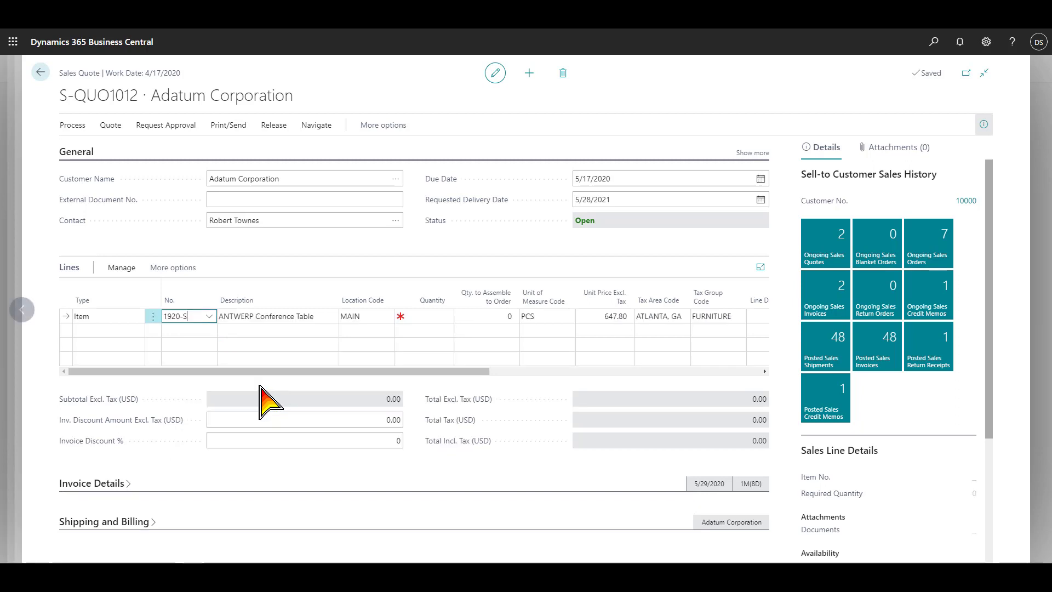
{"action": "left_click", "coordinate": [419, 315]}
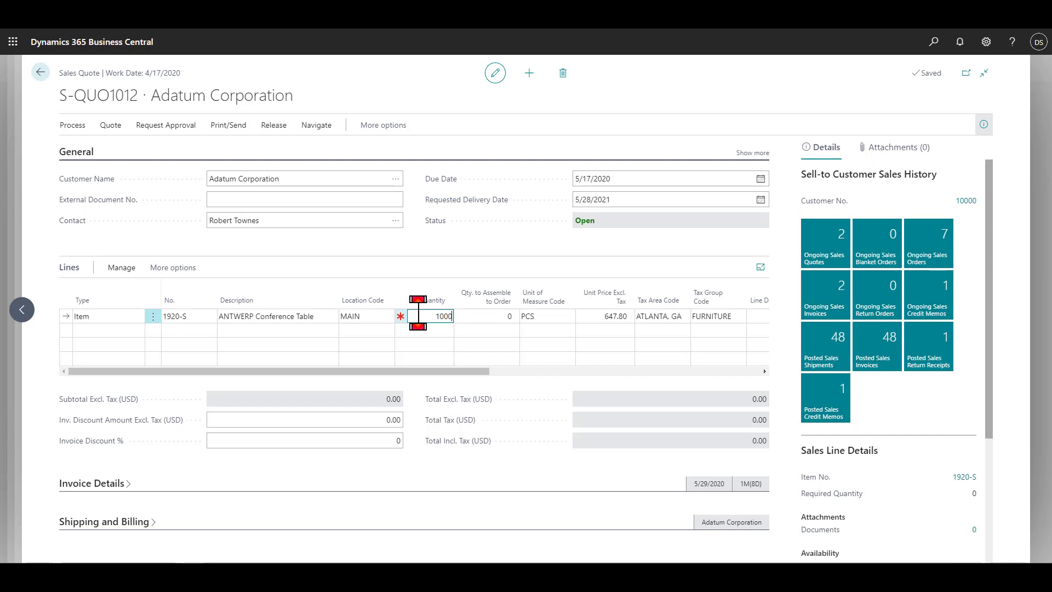
{"action": "type", "text": "1000"}
{"action": "key", "text": "Tab"}
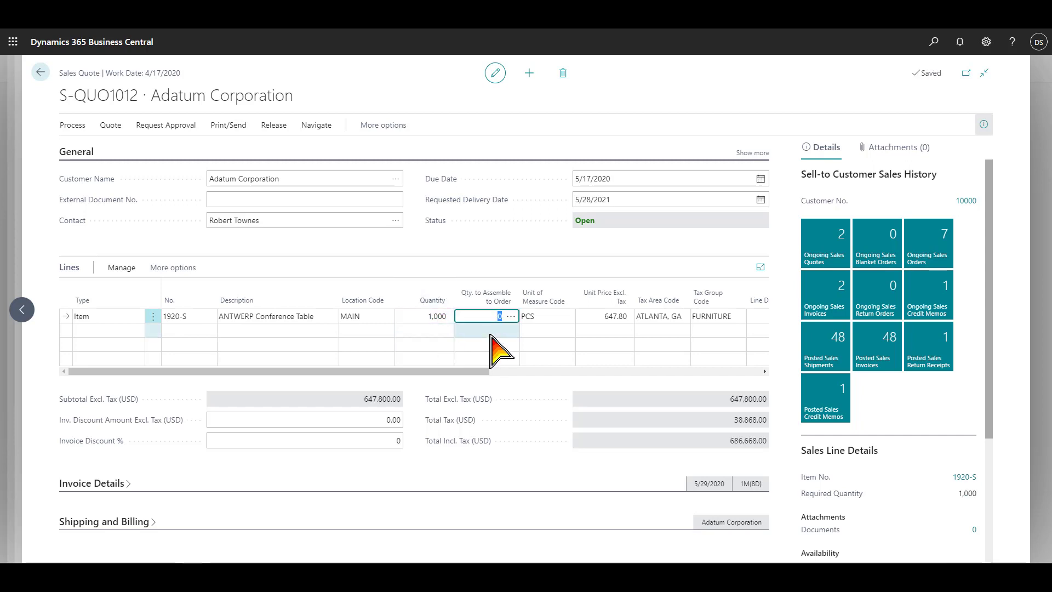
{"action": "key", "text": "Tab"}
{"action": "key", "text": "Tab"}
{"action": "key", "text": "Tab"}
{"action": "key", "text": "Tab"}
{"action": "key", "text": "Tab"}
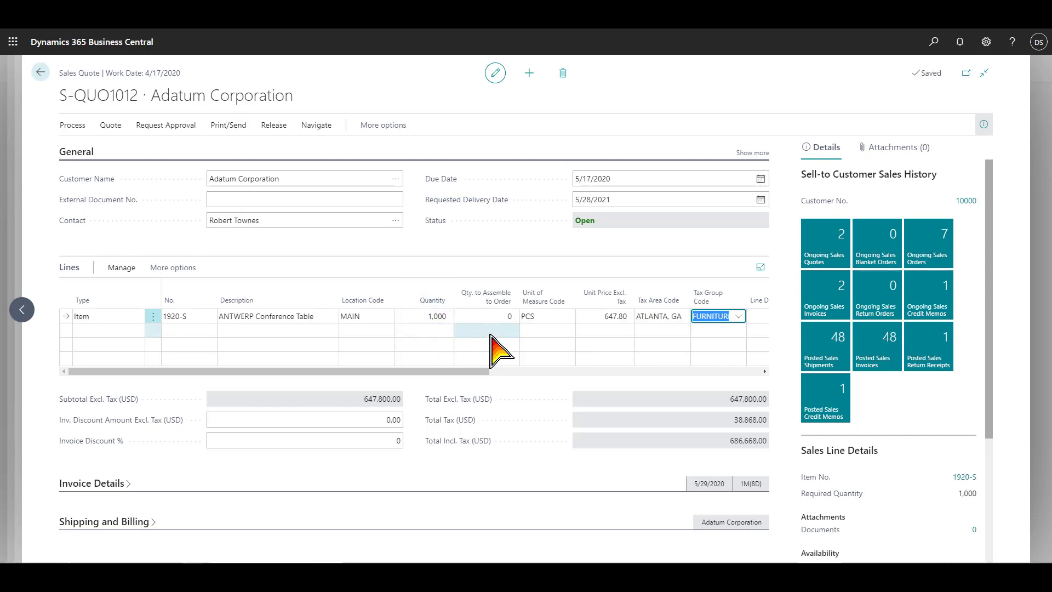
{"action": "key", "text": "Tab"}
{"action": "key", "text": "Tab"}
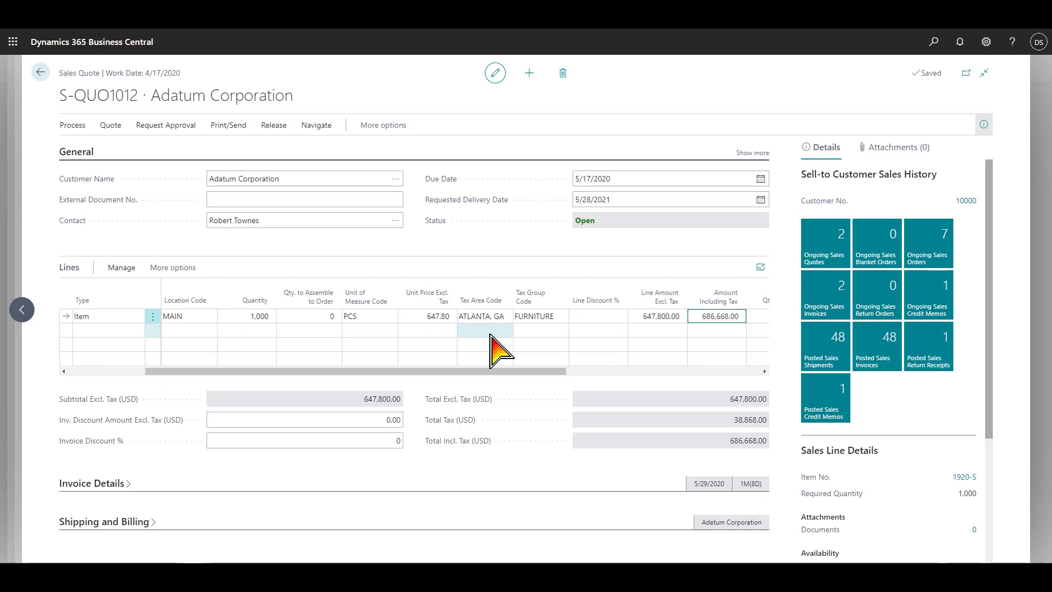
- Add a second Item line for 300 ATHENS Desks (item 1896-S)
{"action": "key", "text": "Tab"}
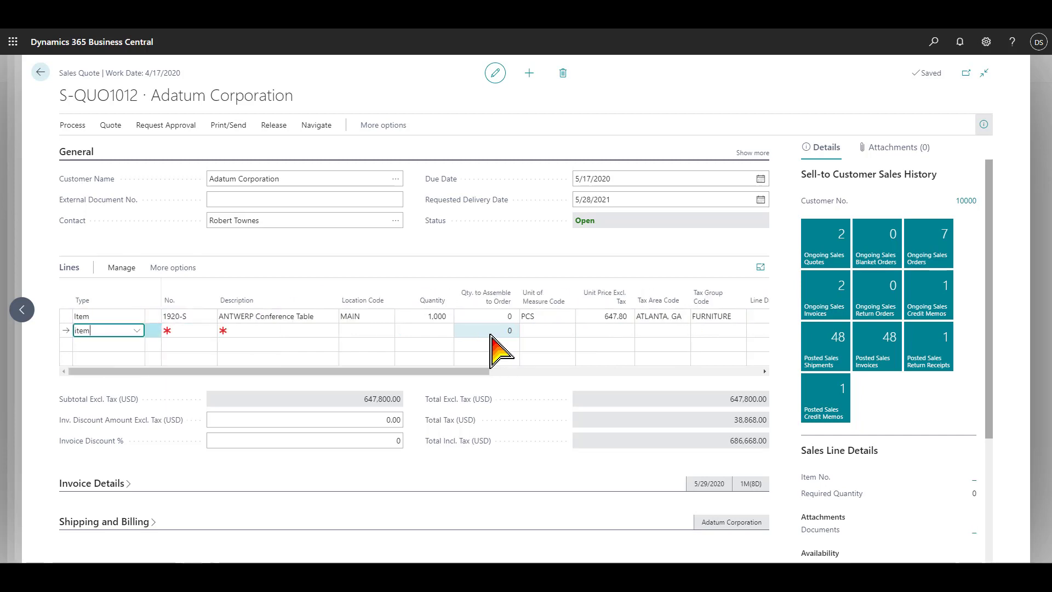
{"action": "type", "text": "item"}
{"action": "key", "text": "Tab"}
{"action": "left_click", "coordinate": [209, 330]}
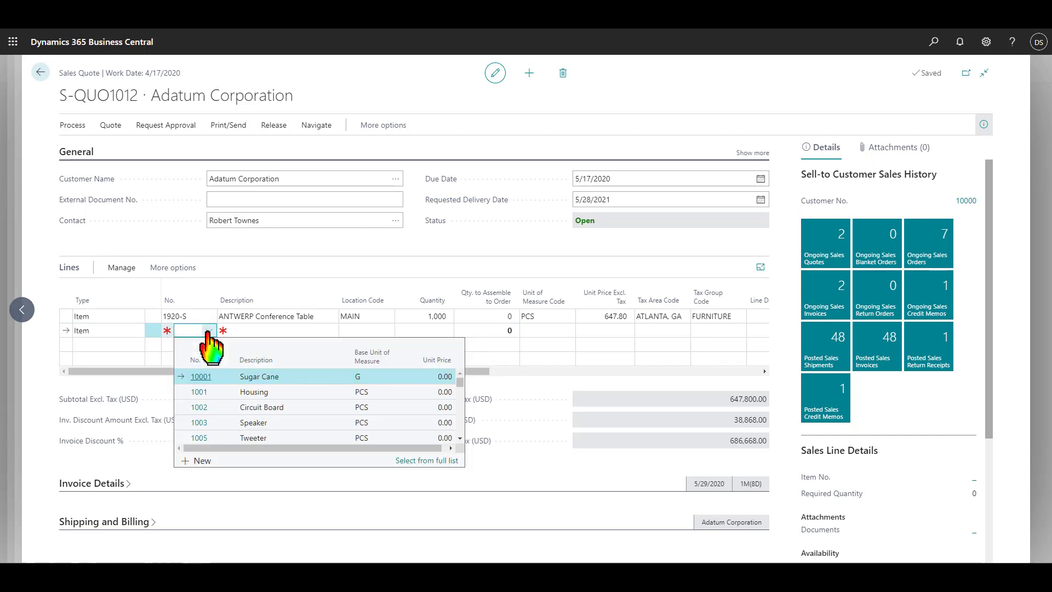
{"action": "scroll", "coordinate": [276, 417], "scroll_direction": "down", "scroll_amount": 2}
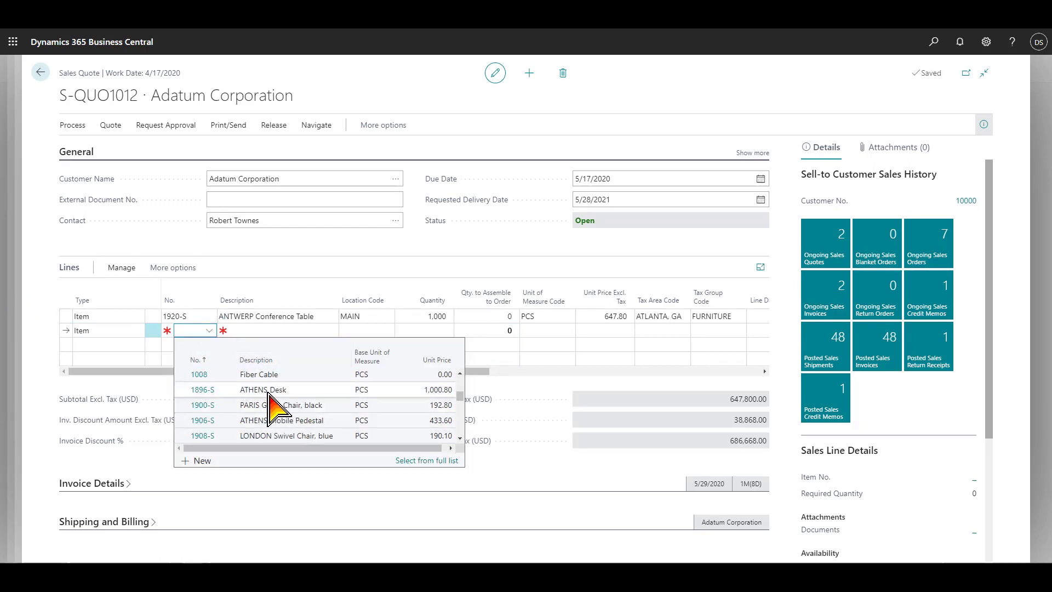
{"action": "scroll", "coordinate": [276, 389], "scroll_direction": "down", "scroll_amount": 1}
{"action": "left_click", "coordinate": [271, 382]}
{"action": "key", "text": "Tab"}
{"action": "key", "text": "Tab"}
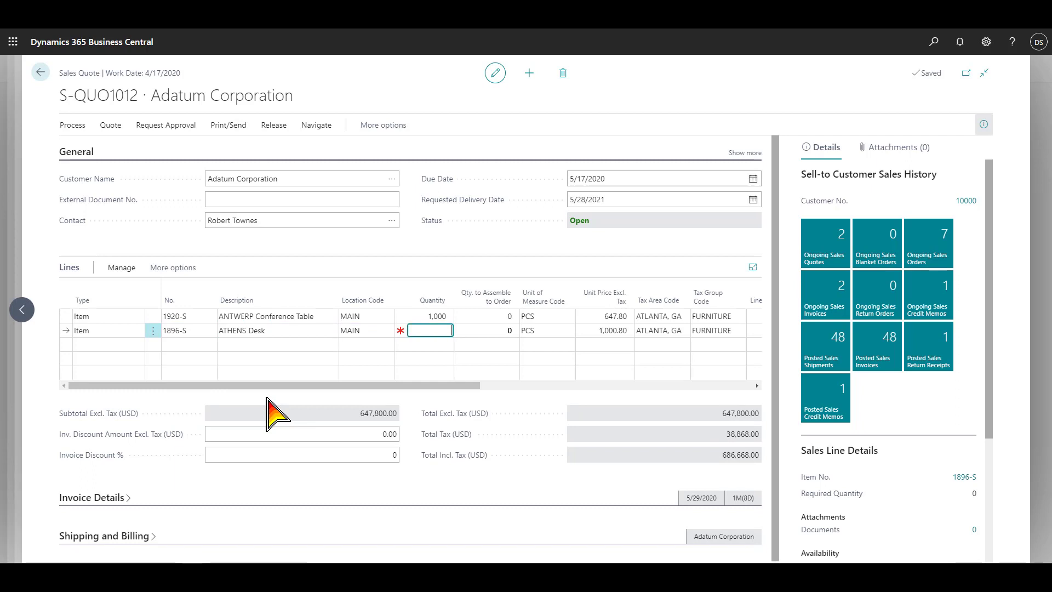
{"action": "type", "text": "300"}
{"action": "key", "text": "Tab"}
{"action": "key", "text": "Tab"}
{"action": "key", "text": "Tab"}
{"action": "key", "text": "Tab"}
{"action": "key", "text": "Tab"}
{"action": "key", "text": "Tab"}
{"action": "key", "text": "Tab"}
{"action": "key", "text": "Tab"}
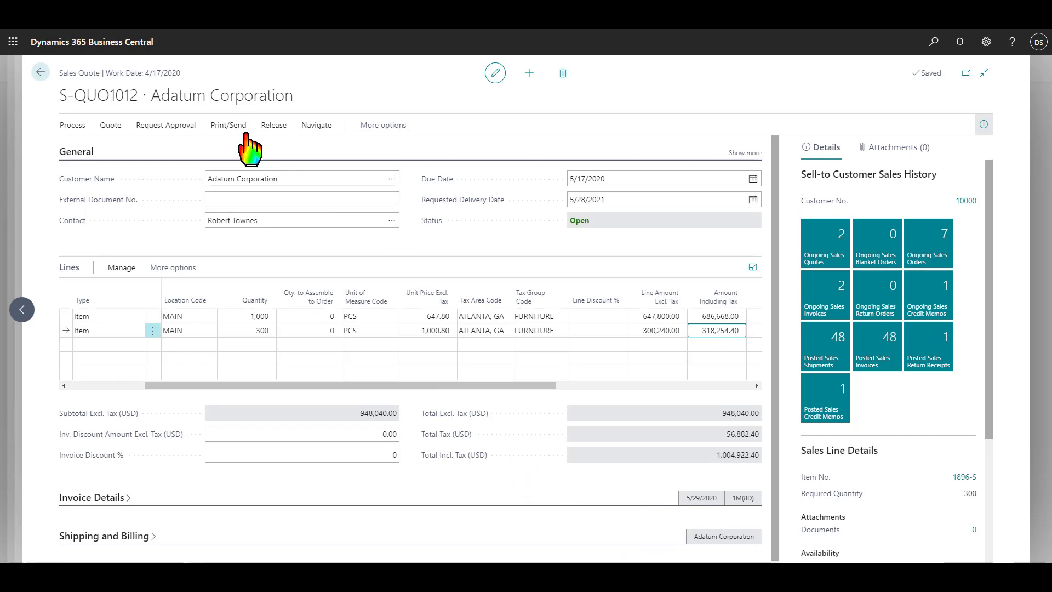
- Print sales quote S-QUO1012 to a PDF file, Sales - Quote (3).pdf
{"action": "left_click", "coordinate": [231, 126]}
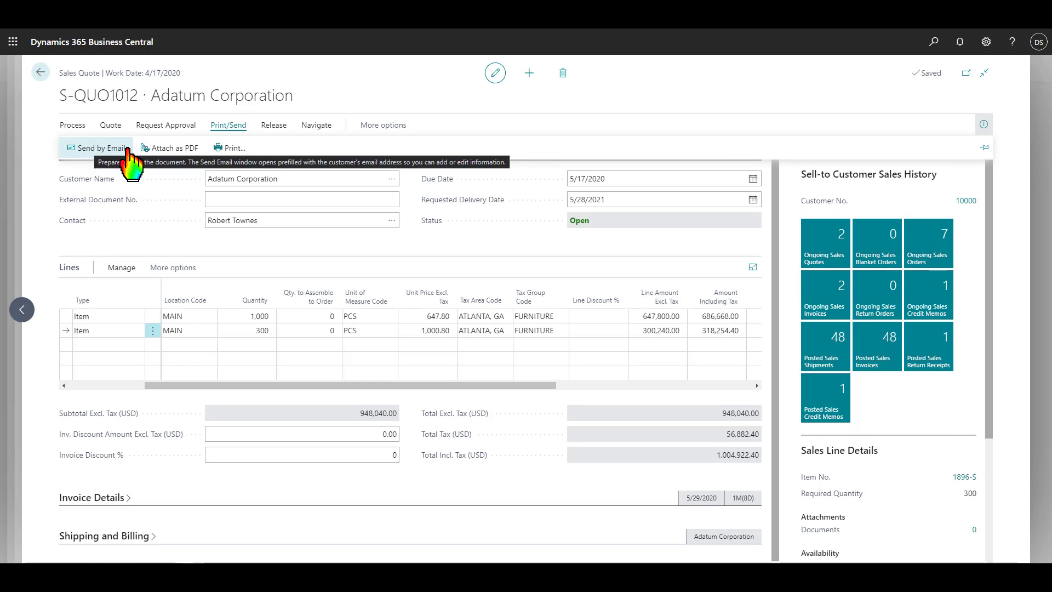
{"action": "left_click", "coordinate": [227, 148]}
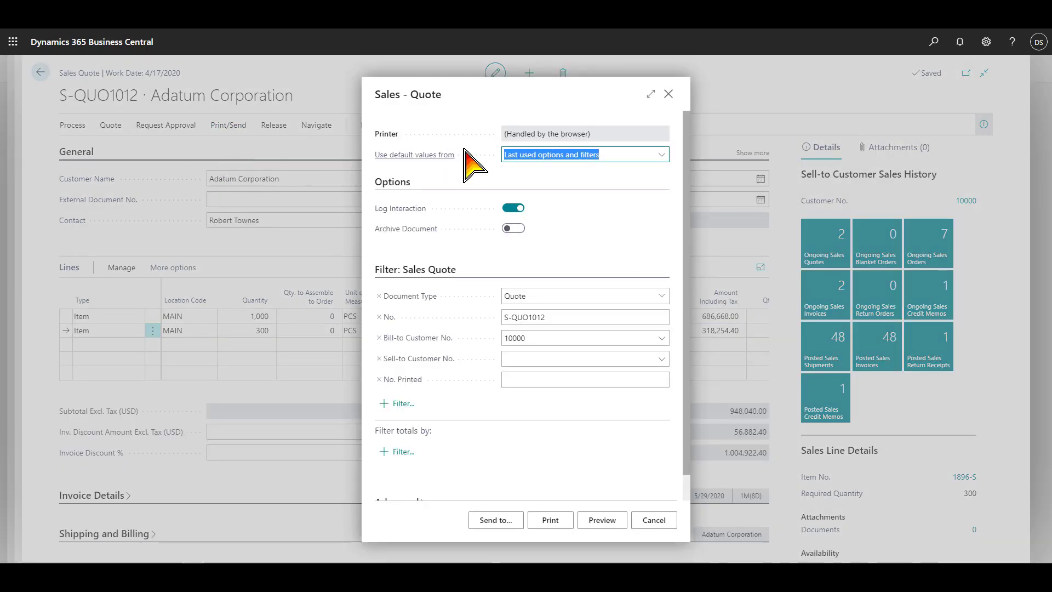
{"action": "left_click", "coordinate": [495, 520]}
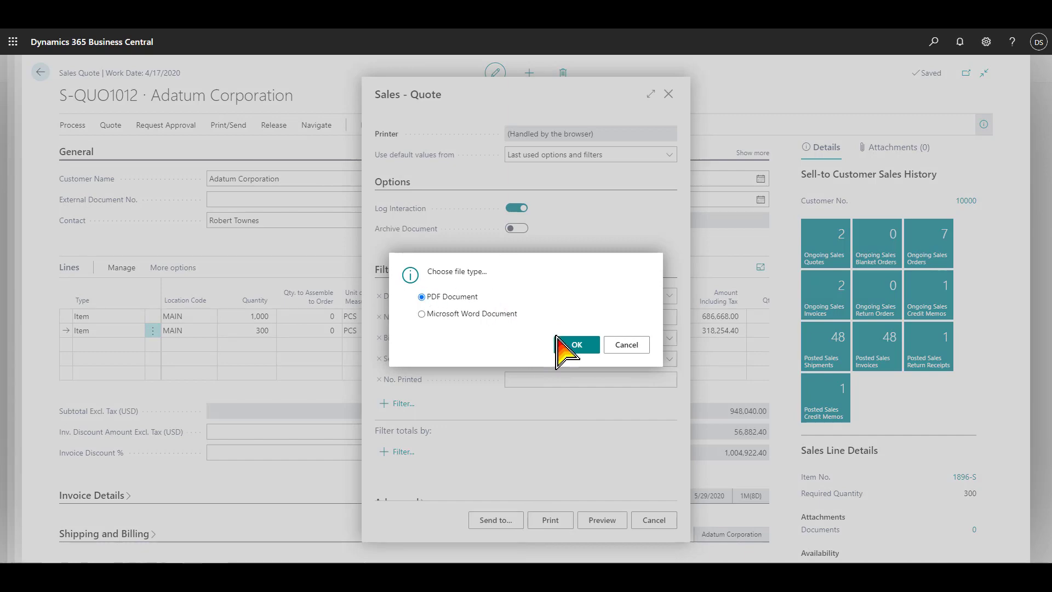
{"action": "left_click", "coordinate": [573, 347]}
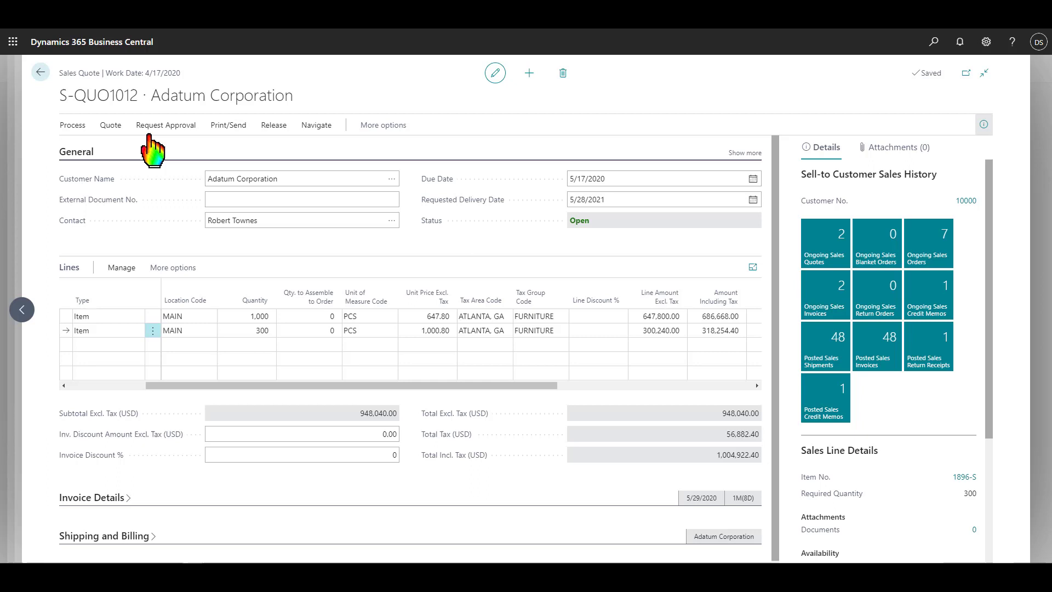
{"action": "left_click", "coordinate": [40, 72]}
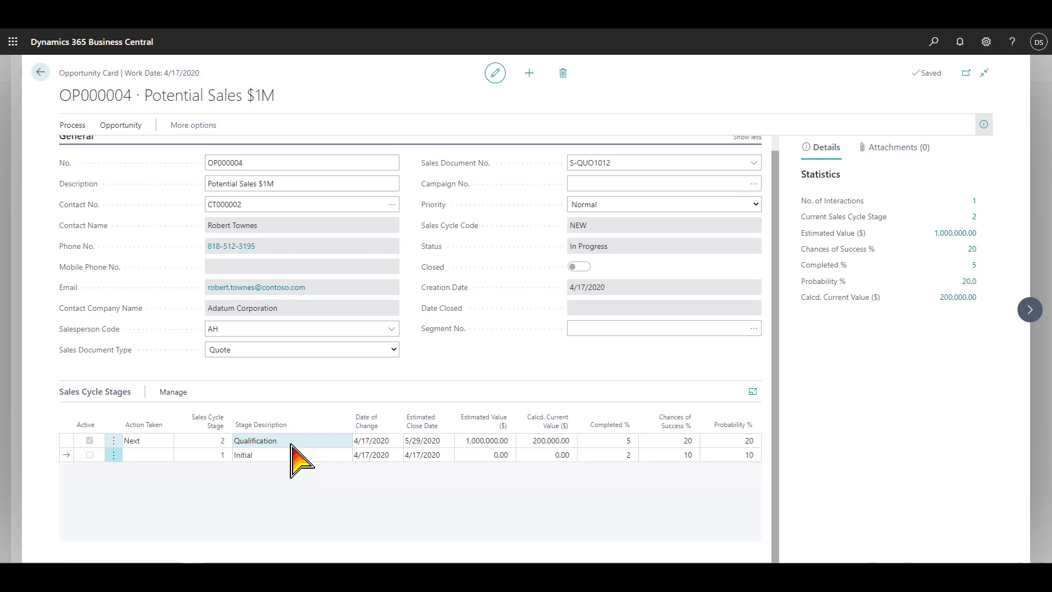
{"action": "left_click", "coordinate": [120, 125]}
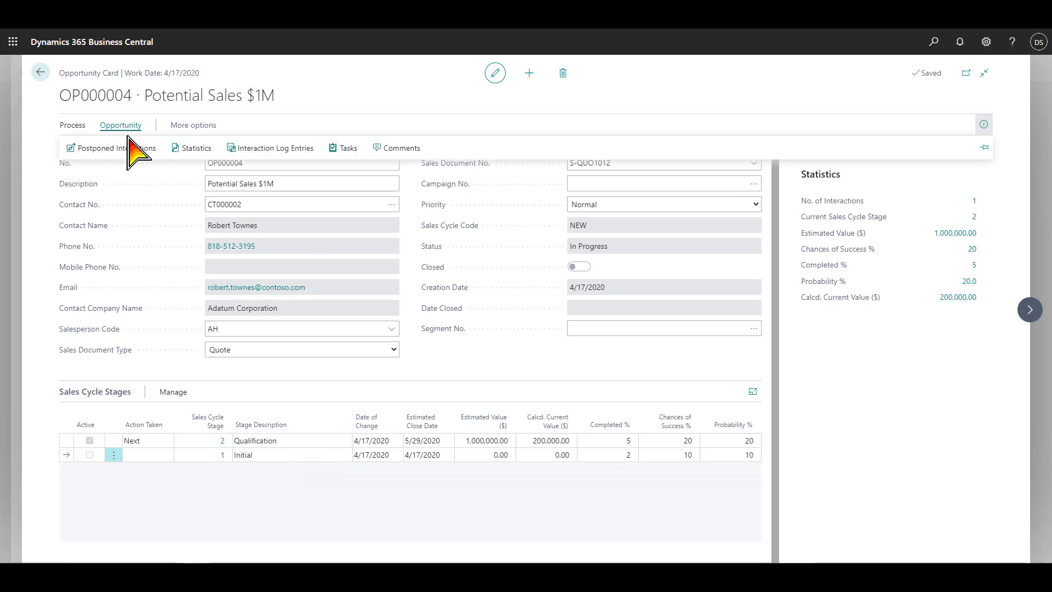
{"action": "left_click", "coordinate": [72, 126]}
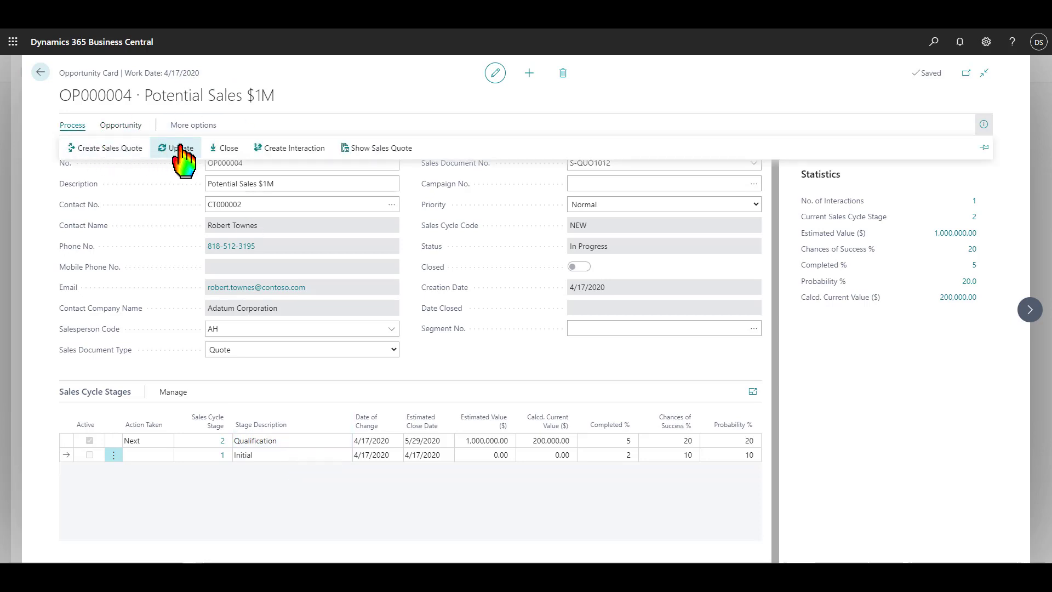
{"action": "left_click", "coordinate": [121, 126]}
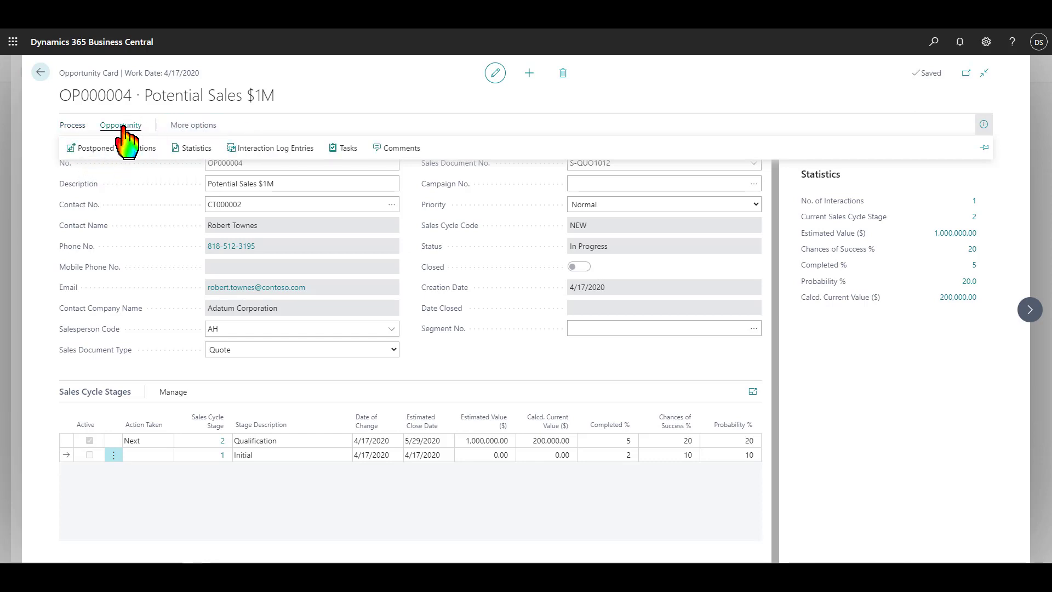
{"action": "left_click", "coordinate": [73, 126]}
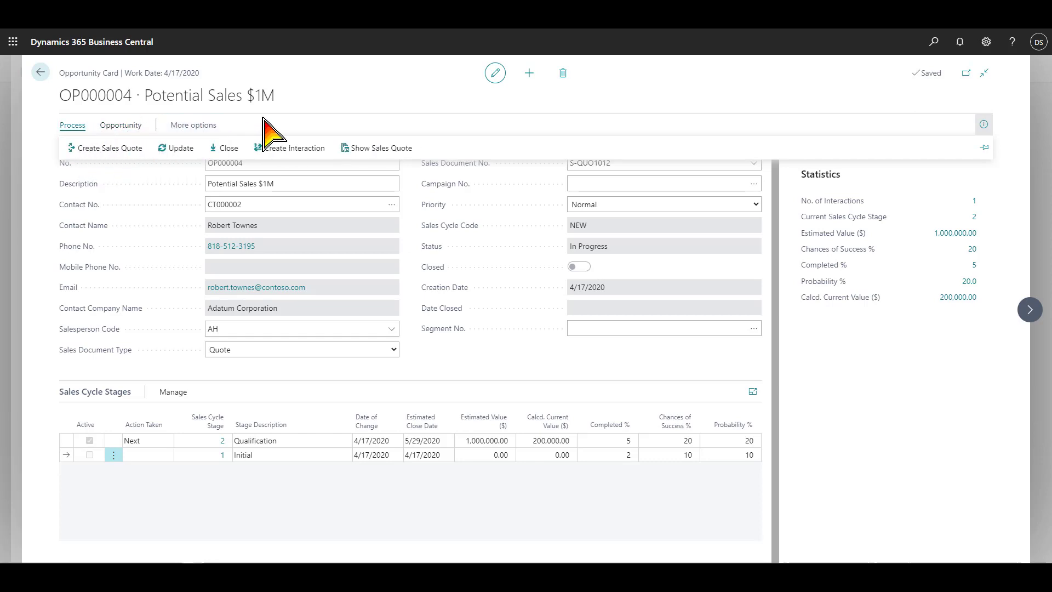
{"action": "left_click", "coordinate": [348, 189]}
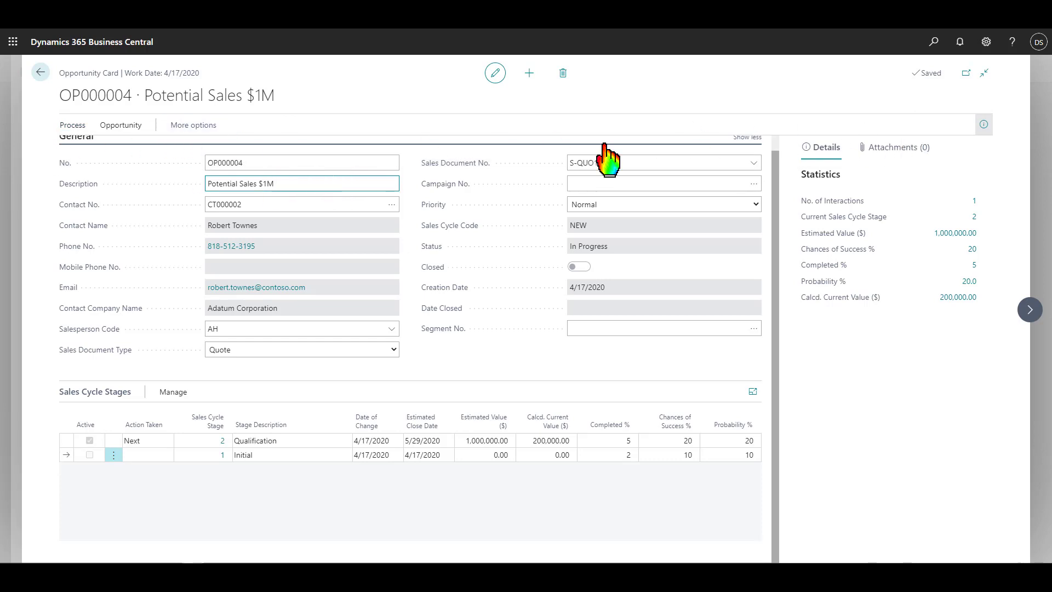
{"action": "left_click", "coordinate": [72, 126]}
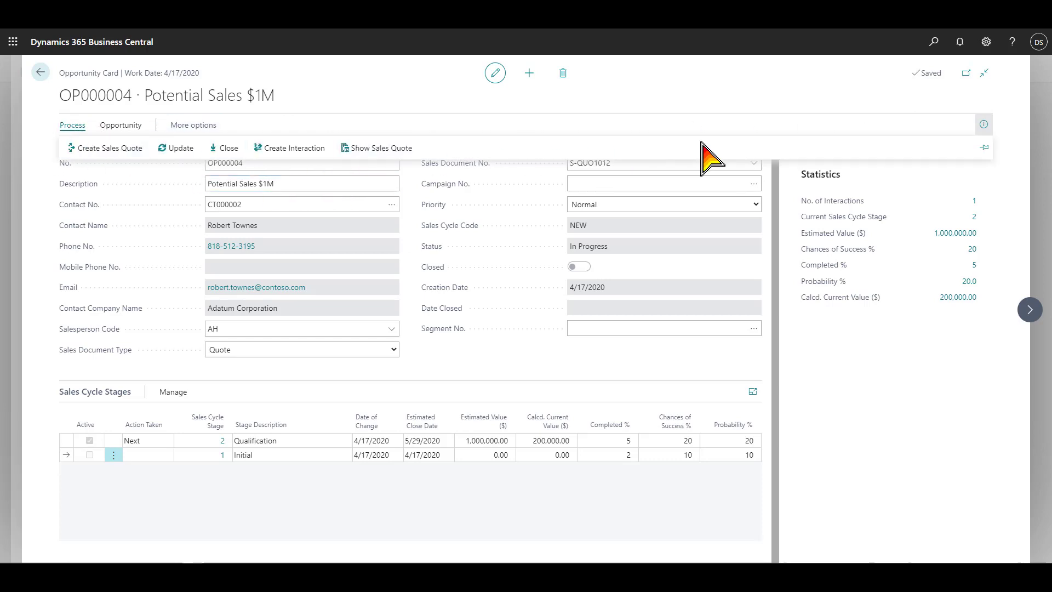
{"action": "left_click", "coordinate": [984, 147]}
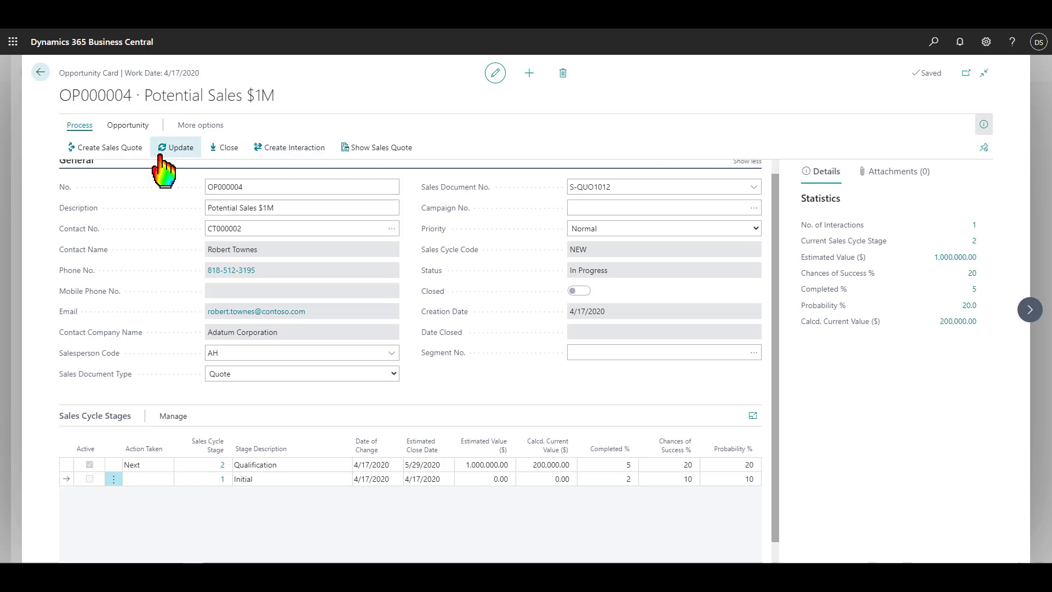
{"action": "left_click", "coordinate": [265, 225]}
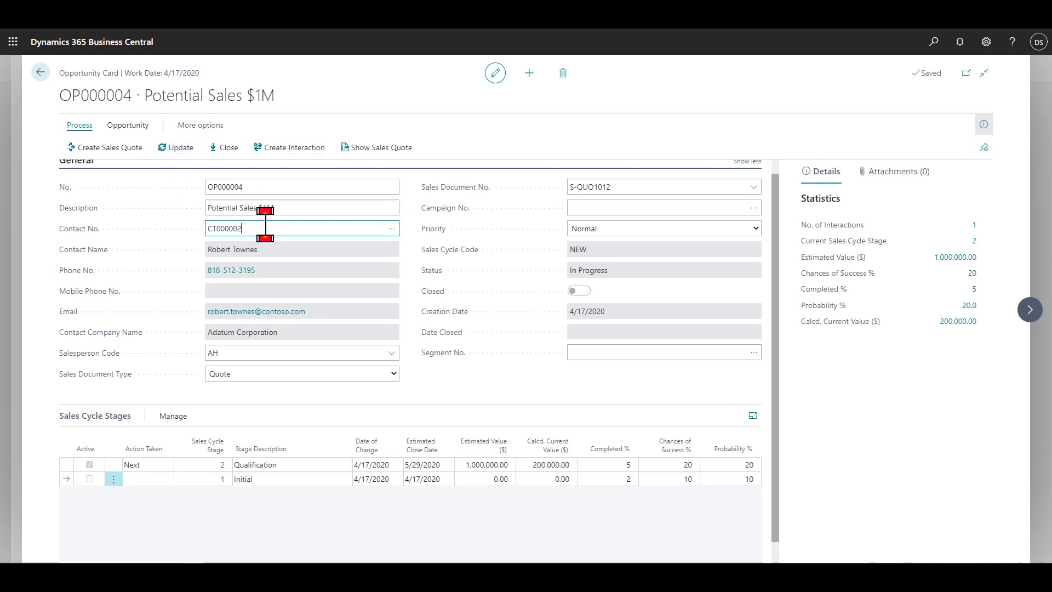
{"action": "left_click", "coordinate": [265, 186]}
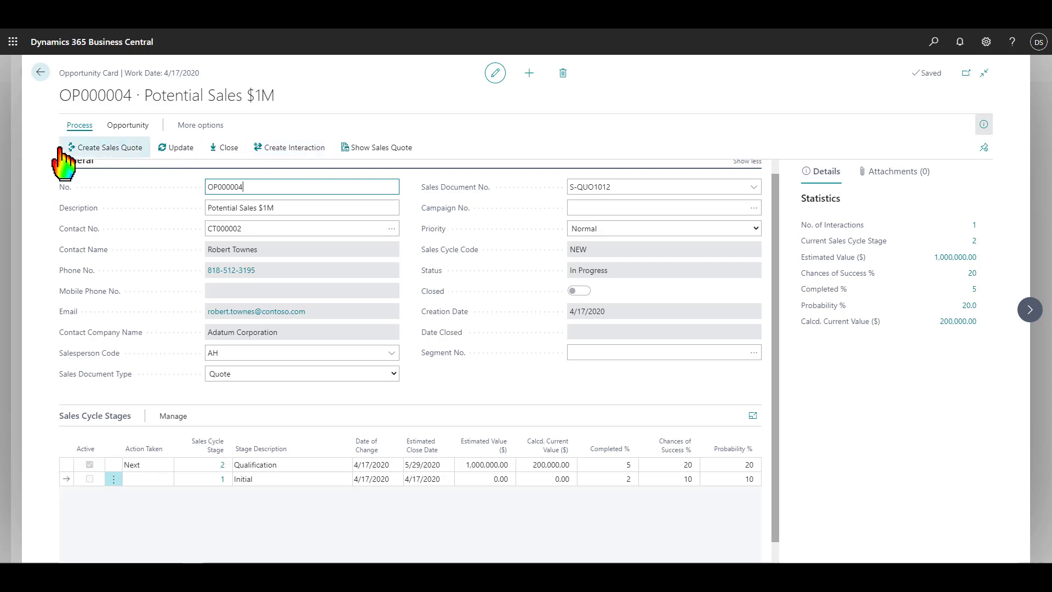
- Update OP000004 with change date 4/20/2020, 65% chance of success and closing date 5/29/2020
{"action": "left_click", "coordinate": [177, 150]}
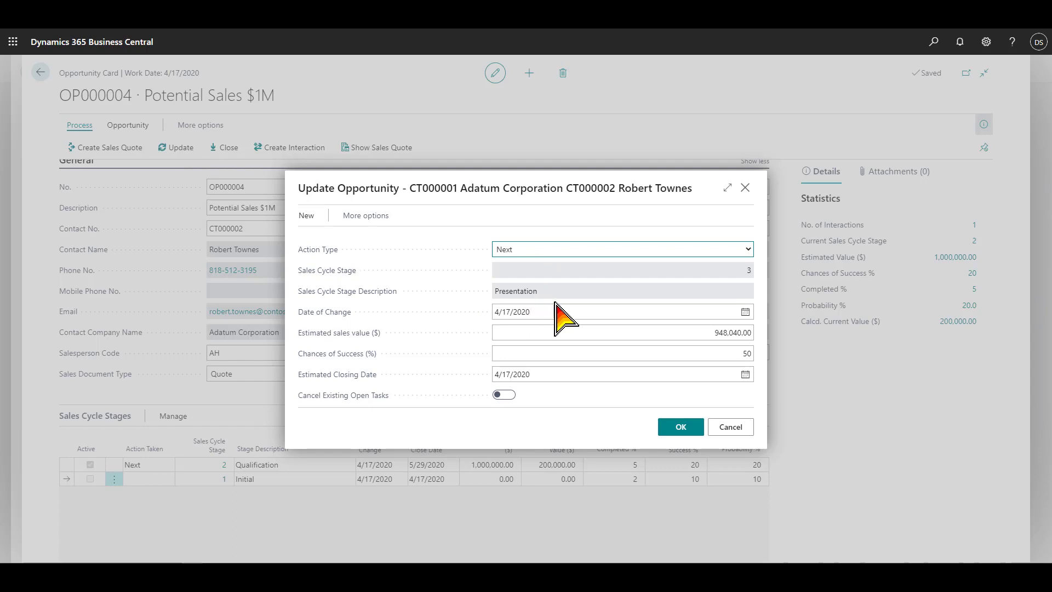
{"action": "left_click", "coordinate": [745, 312]}
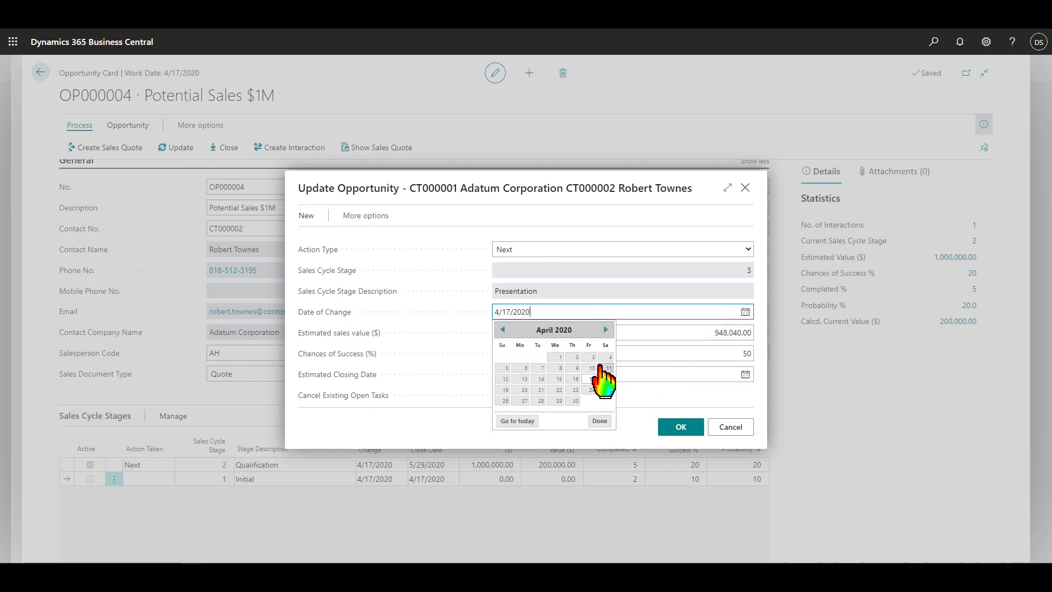
{"action": "left_click", "coordinate": [525, 390]}
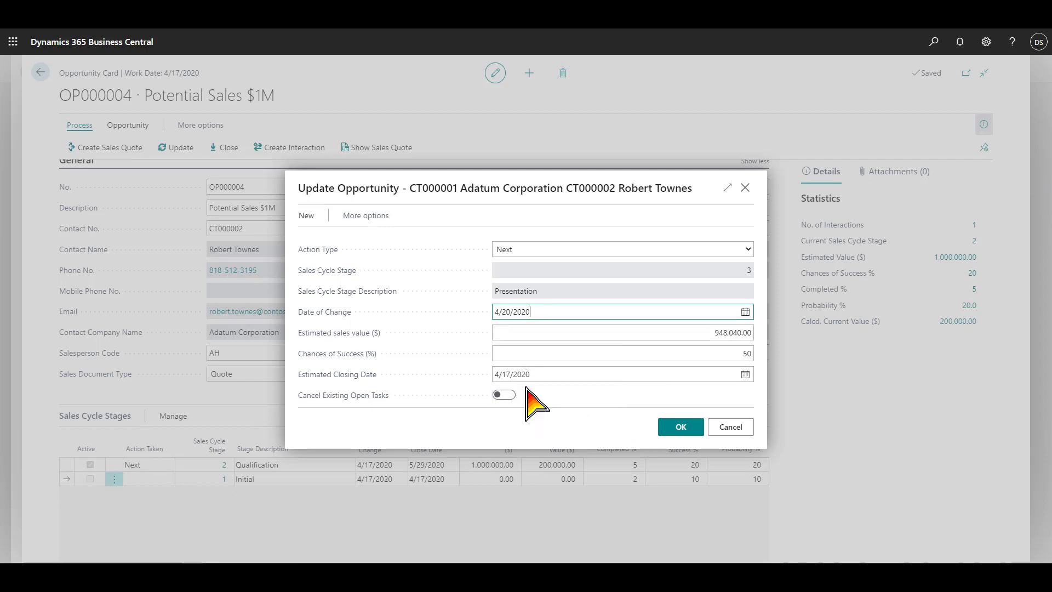
{"action": "left_click", "coordinate": [541, 330]}
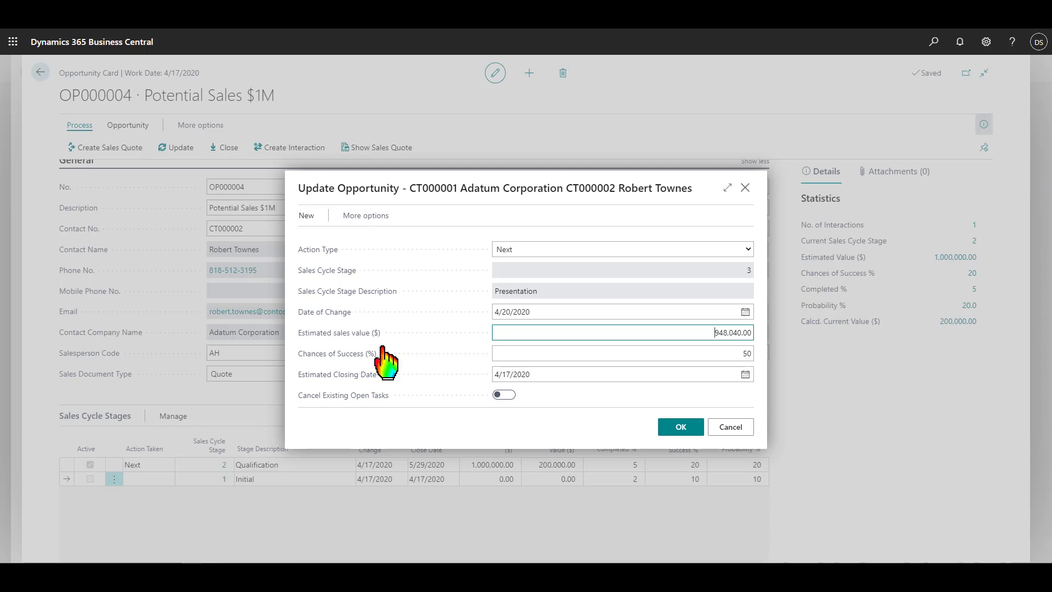
{"action": "left_click", "coordinate": [691, 349]}
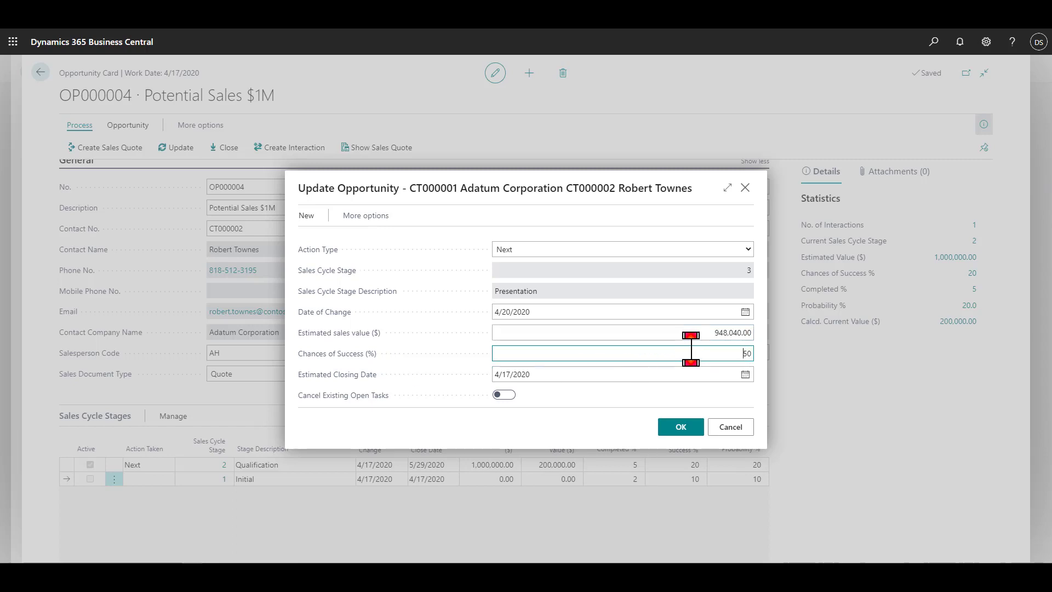
{"action": "key", "text": "Right"}
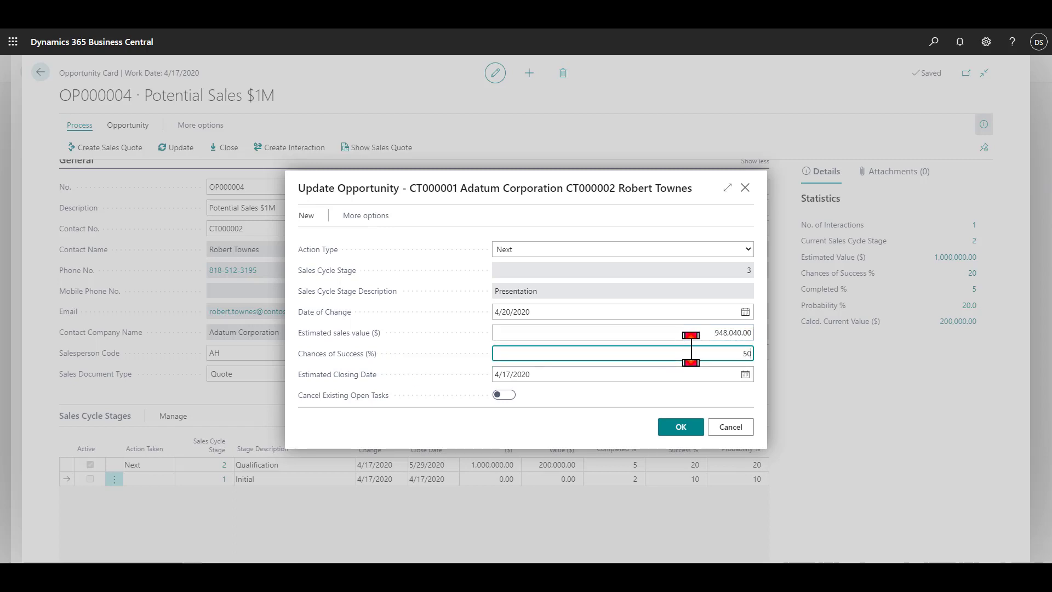
{"action": "key", "text": "Tab"}
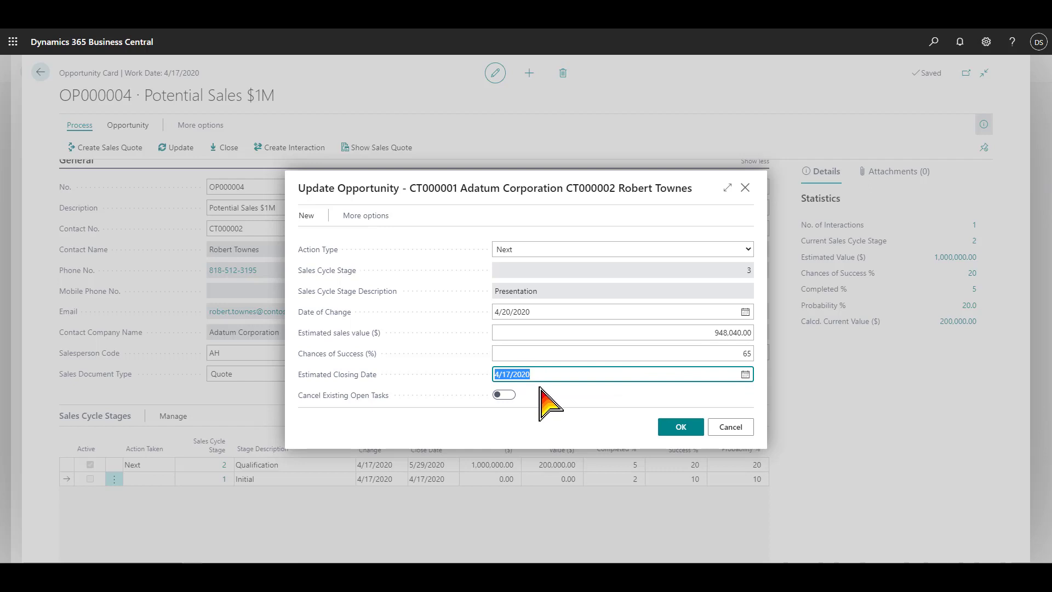
{"action": "left_click", "coordinate": [745, 374]}
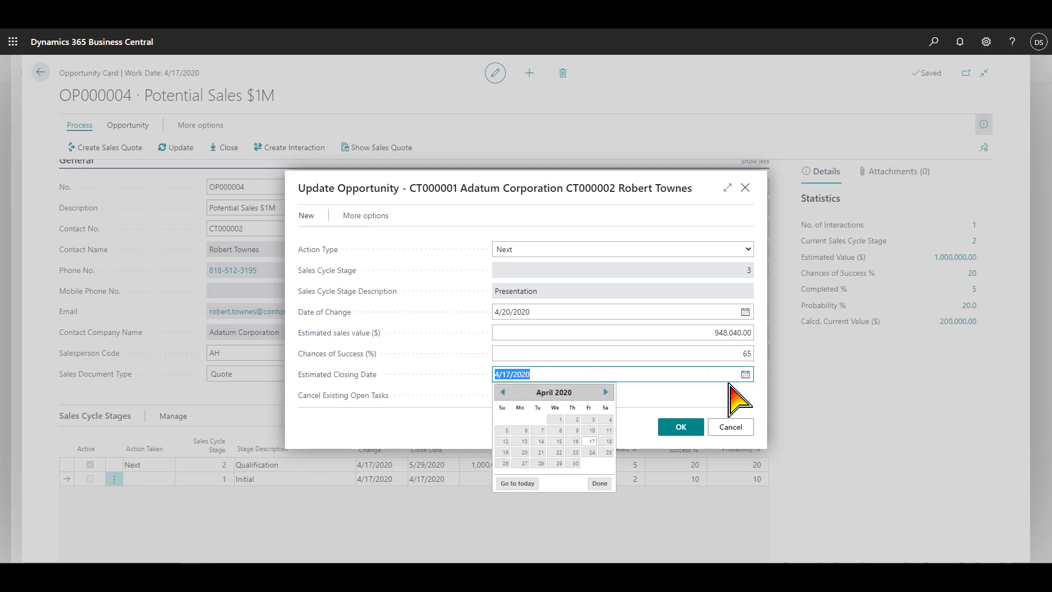
{"action": "left_click", "coordinate": [606, 392]}
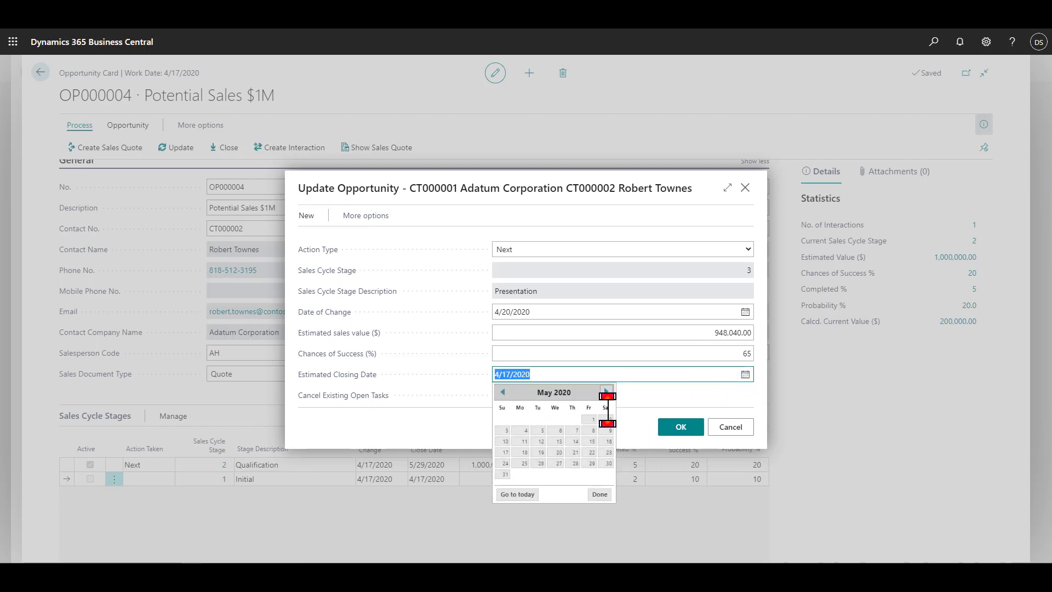
{"action": "left_click", "coordinate": [592, 463]}
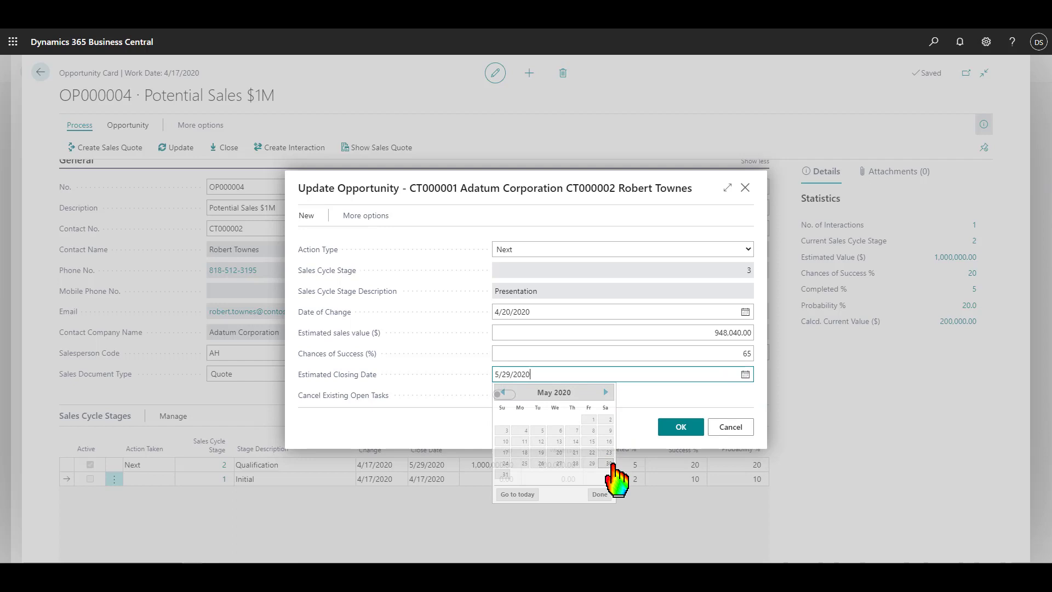
{"action": "left_click", "coordinate": [681, 428]}
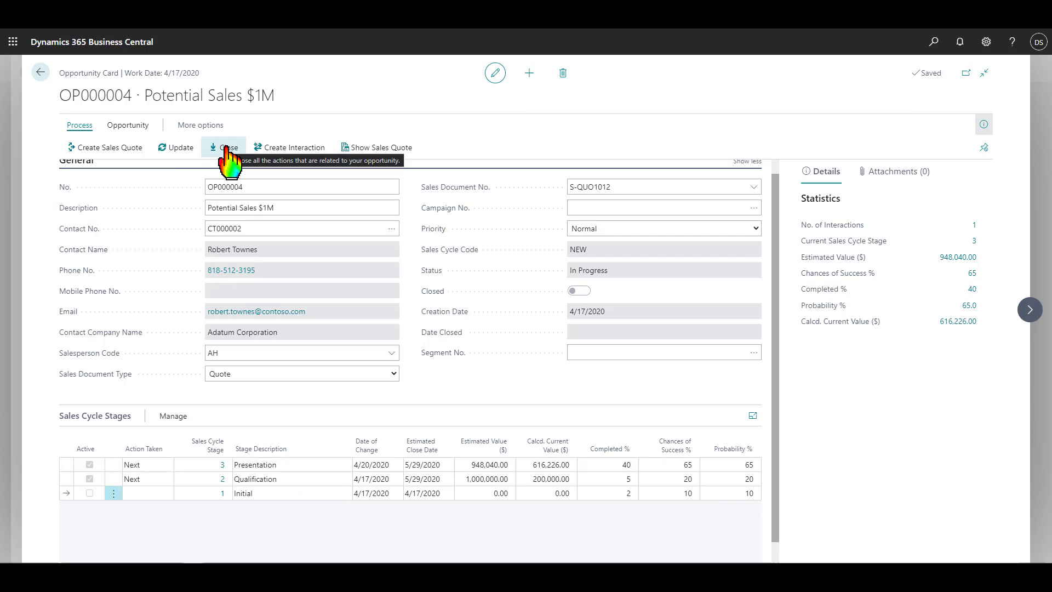
- Close OP000004 with status Won, close code BUSINESS_W and closing date 4/22/2020
{"action": "left_click", "coordinate": [227, 148]}
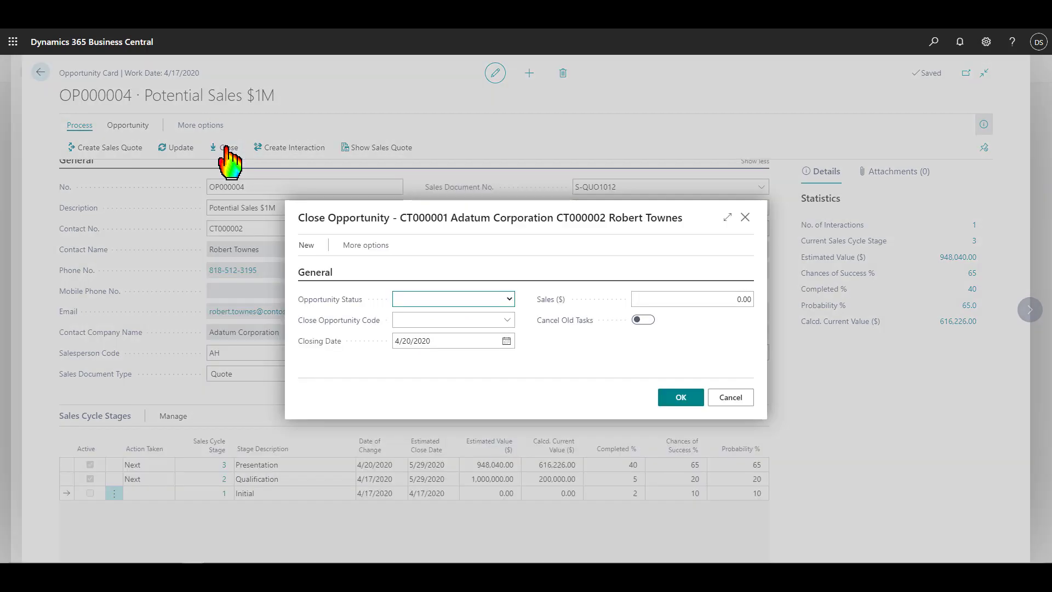
{"action": "left_click", "coordinate": [509, 299]}
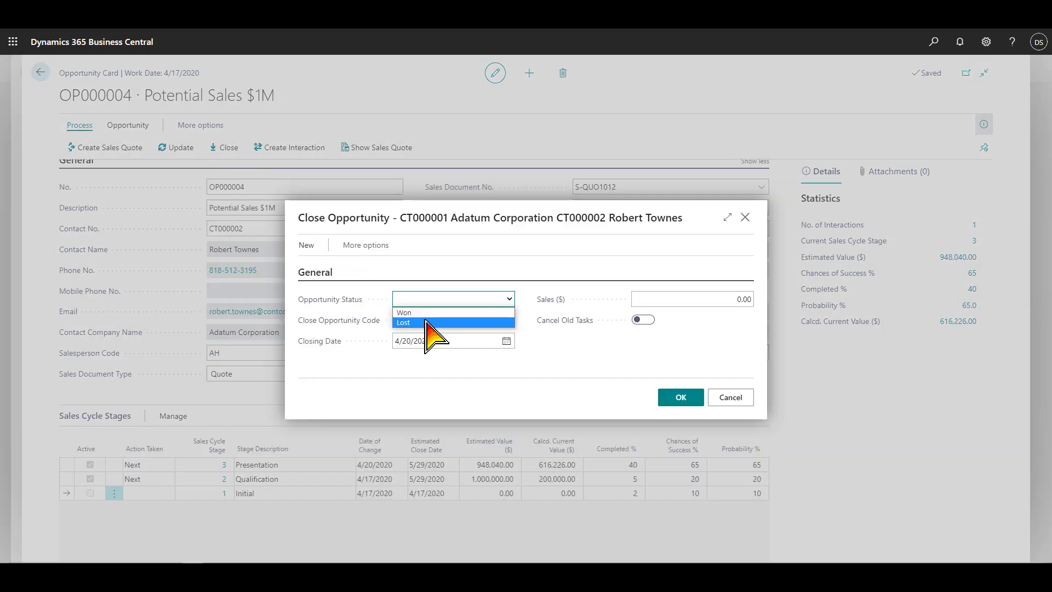
{"action": "left_click", "coordinate": [506, 320]}
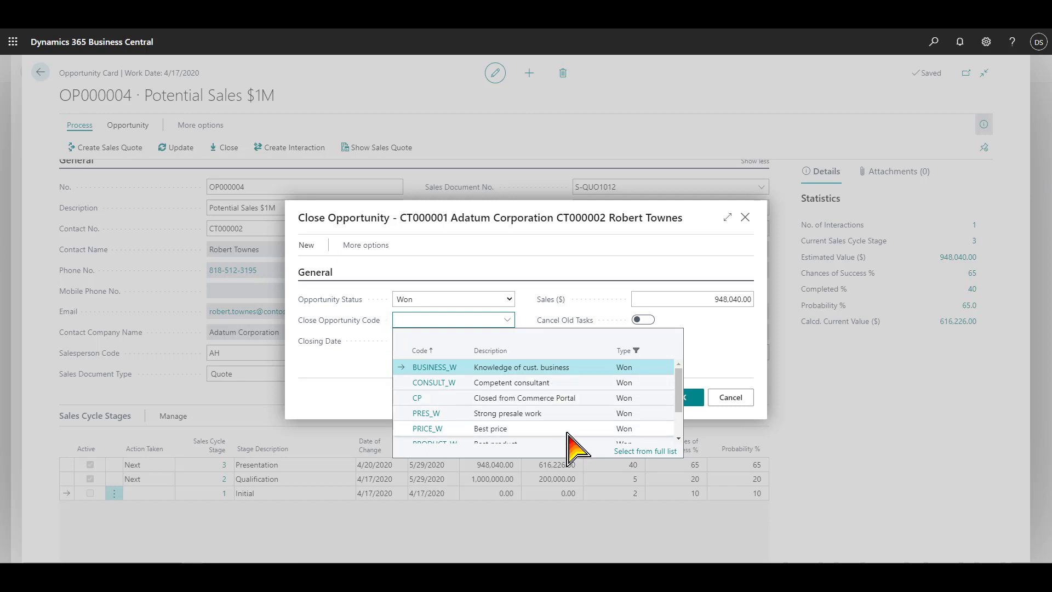
{"action": "key", "text": "Return"}
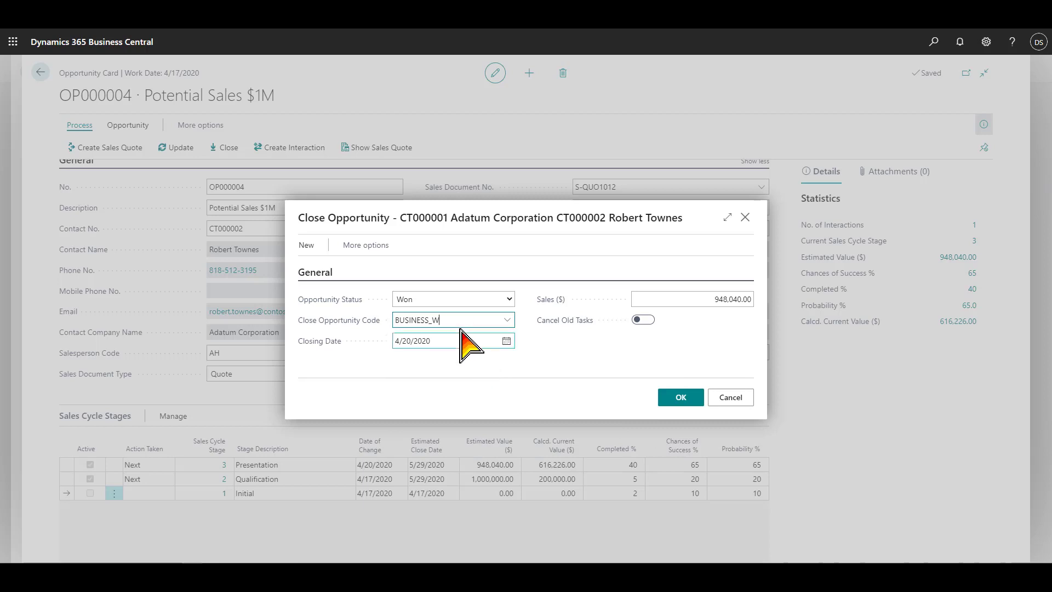
{"action": "left_click", "coordinate": [506, 340]}
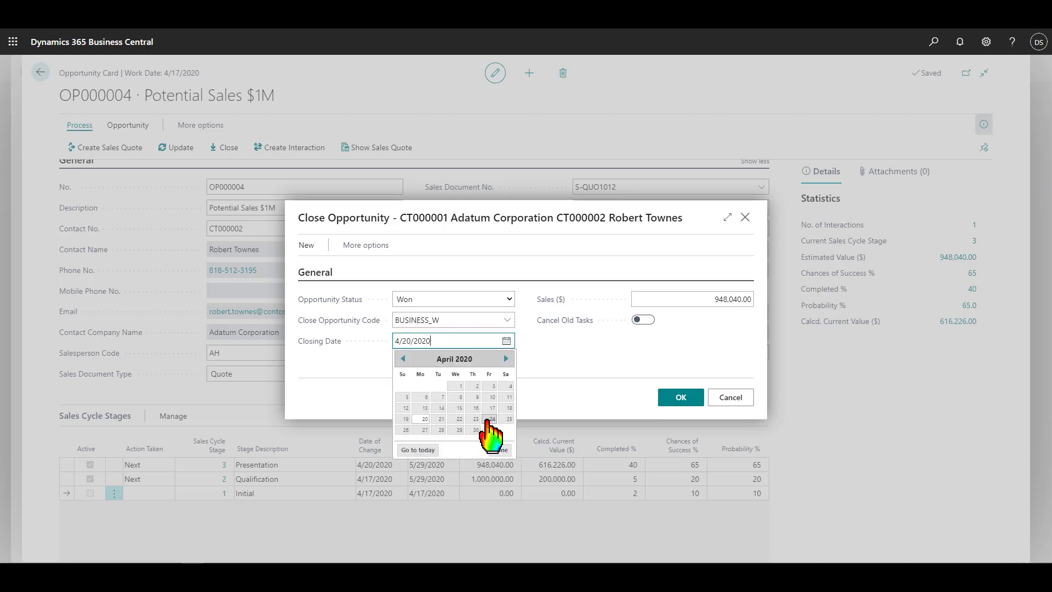
{"action": "left_click", "coordinate": [441, 419]}
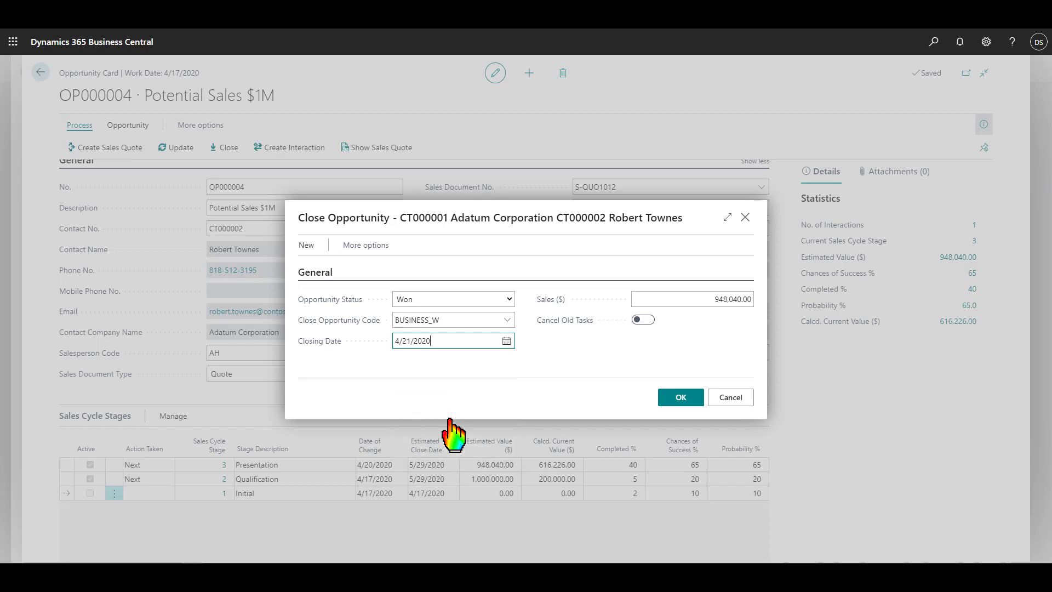
{"action": "left_click", "coordinate": [506, 340]}
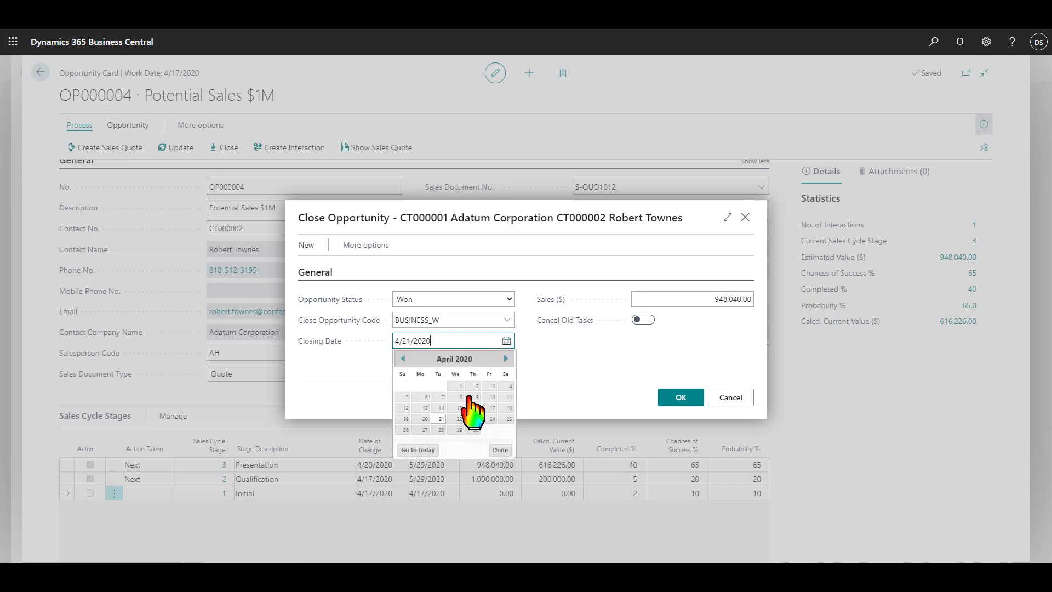
{"action": "left_click", "coordinate": [455, 420]}
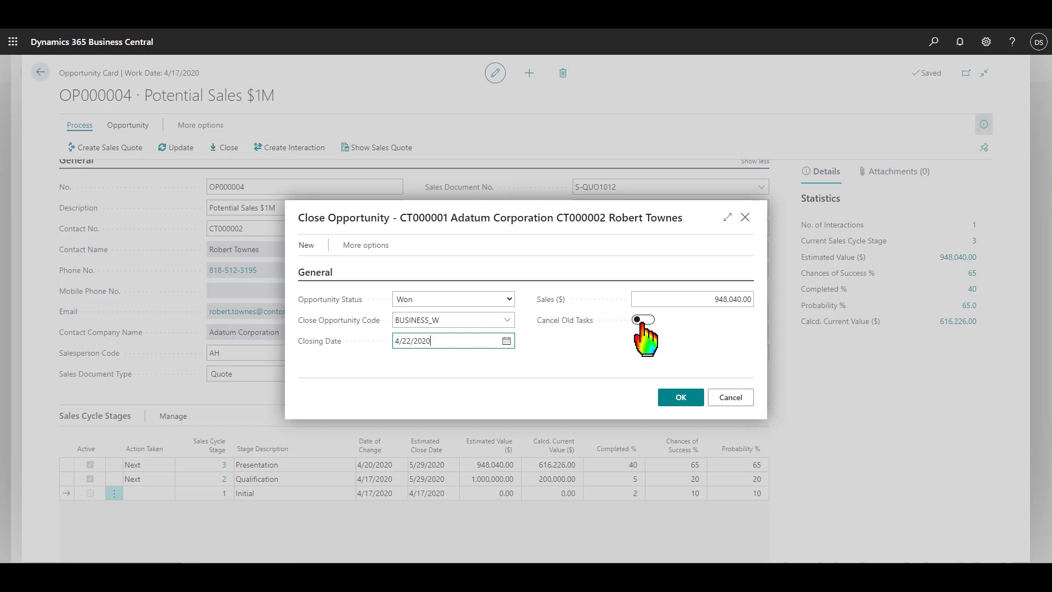
{"action": "left_click", "coordinate": [678, 400]}
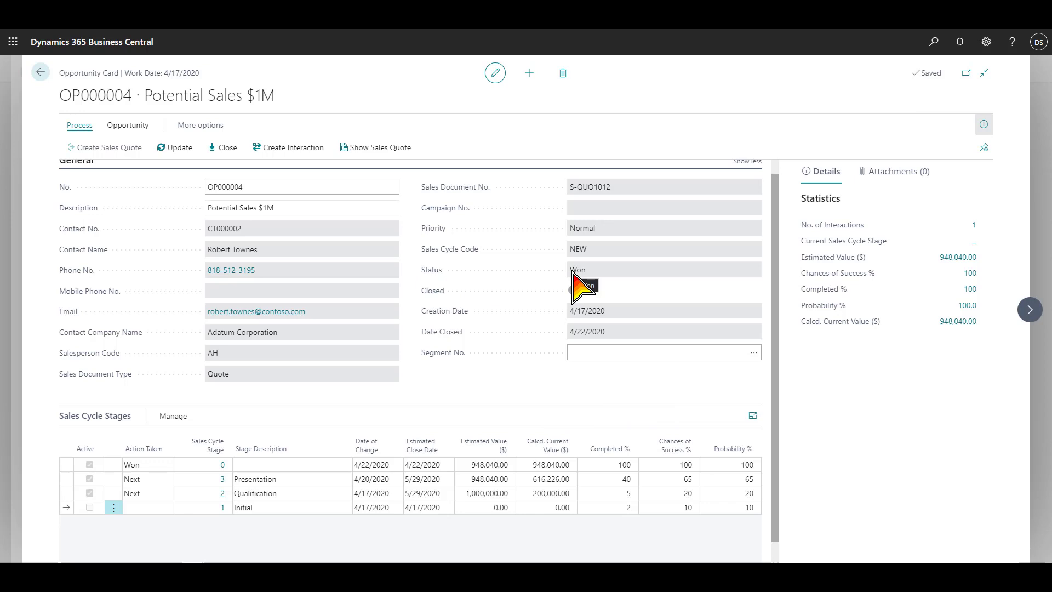
- Open the linked quote S-QUO1012 and make it into sales order S-ORD101023
{"action": "left_click", "coordinate": [372, 149]}
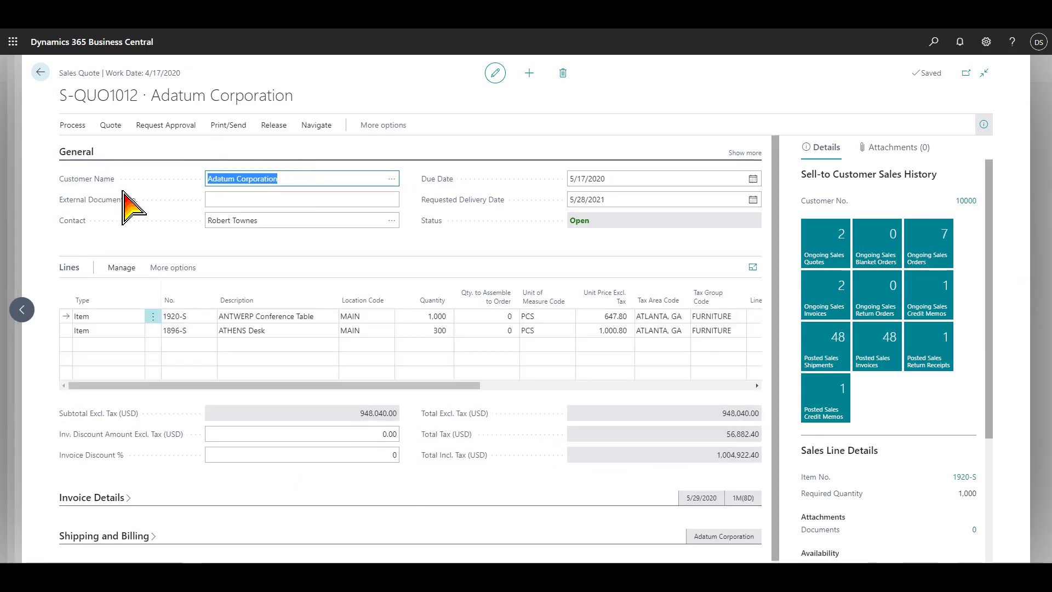
{"action": "left_click", "coordinate": [111, 126]}
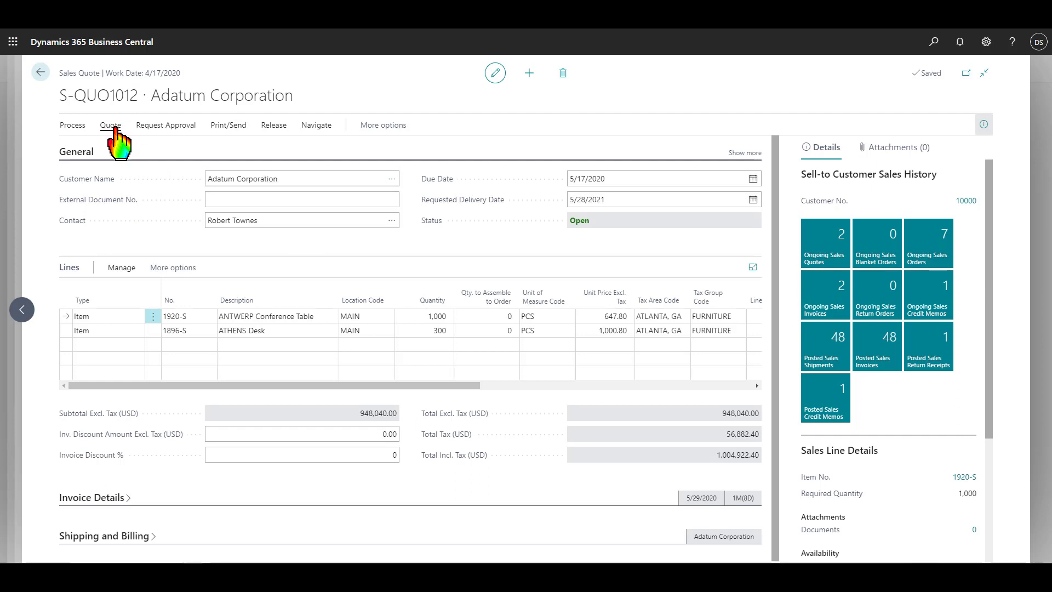
{"action": "left_click", "coordinate": [72, 125]}
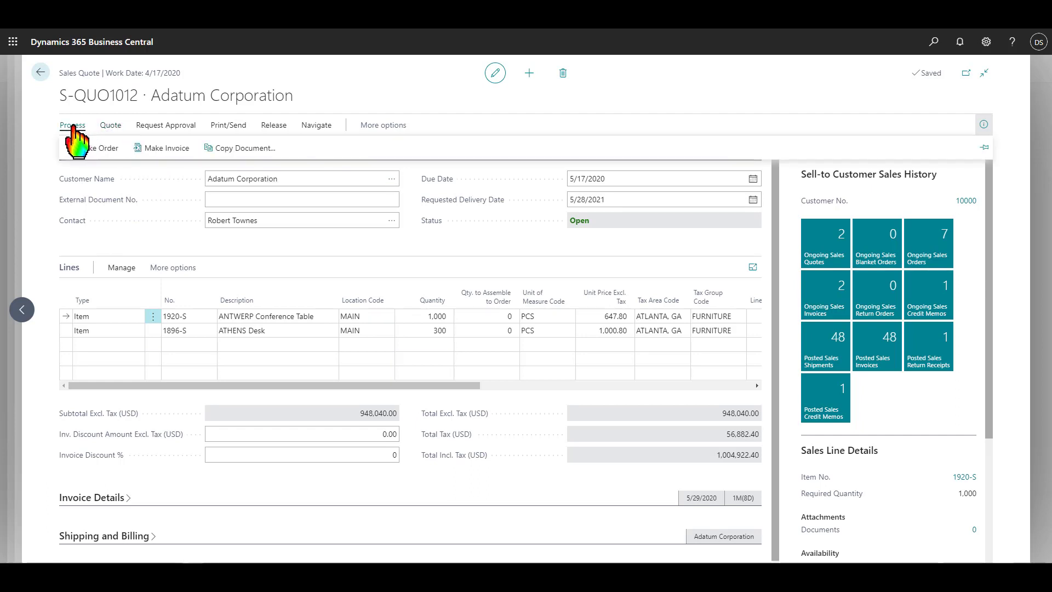
{"action": "left_click", "coordinate": [99, 149]}
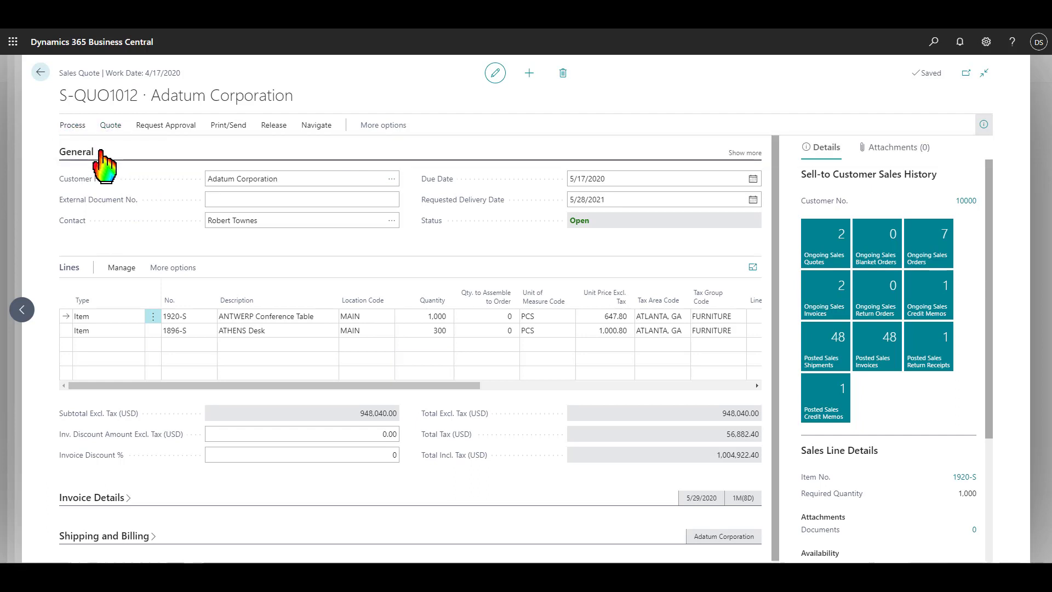
{"action": "left_click", "coordinate": [576, 335]}
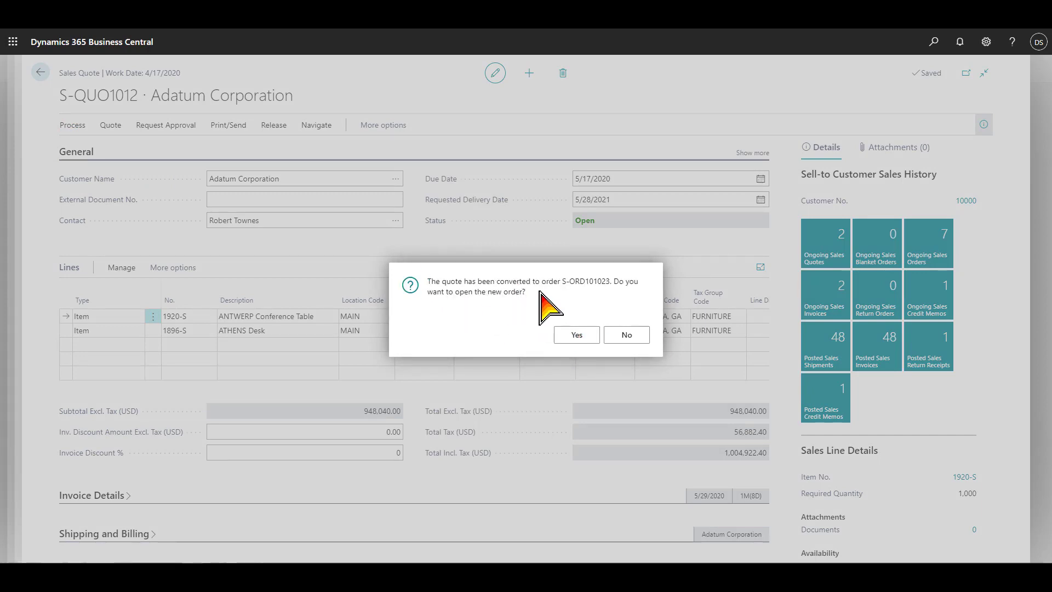
{"action": "key", "text": "Return"}
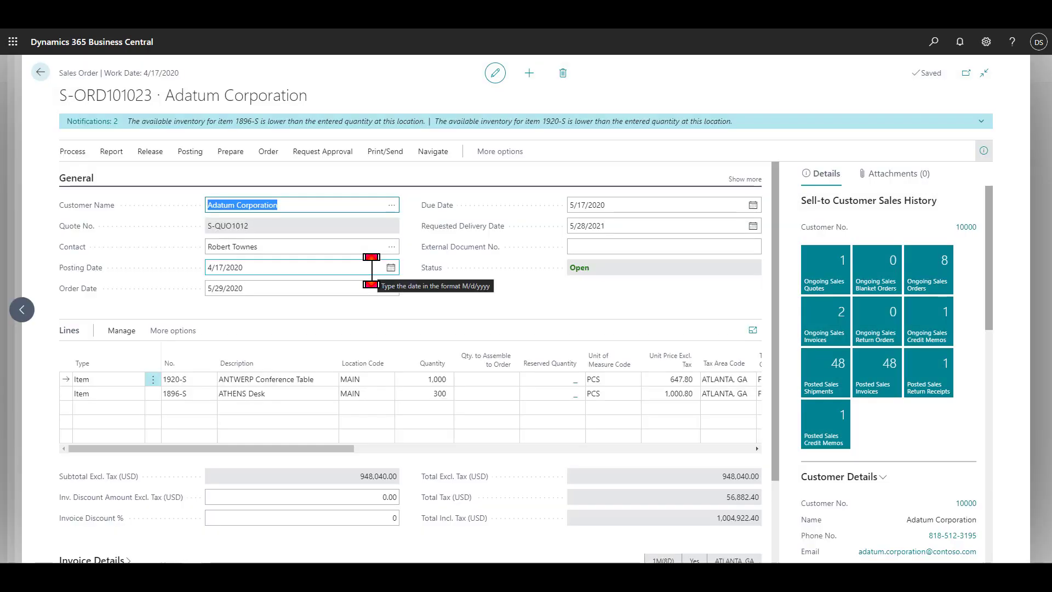